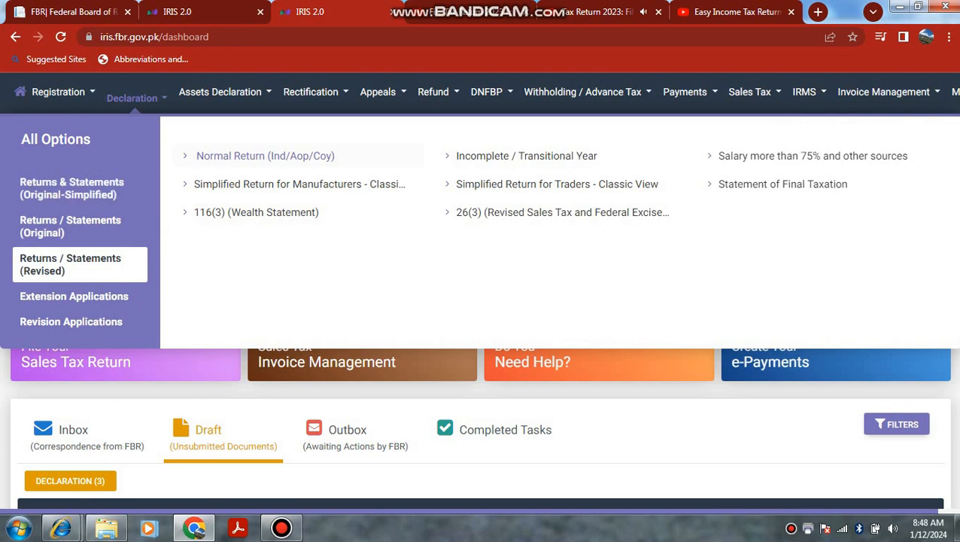
# - Start a revised Normal Return (Ind/Aop/Coy) for the tax period 01-Jul-2022 - 30-Jun-2023
pyautogui.click(265, 155)
pyautogui.write('2023')
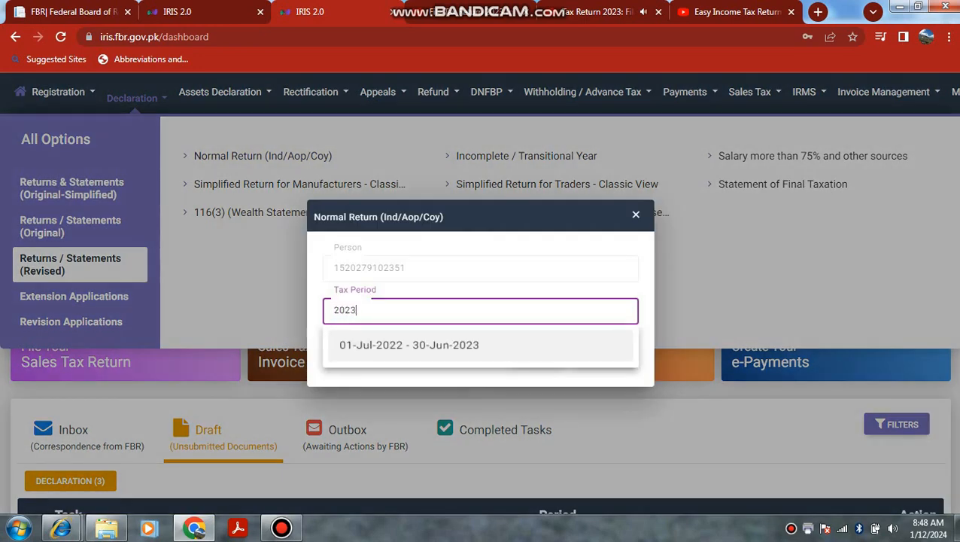
pyautogui.click(390, 346)
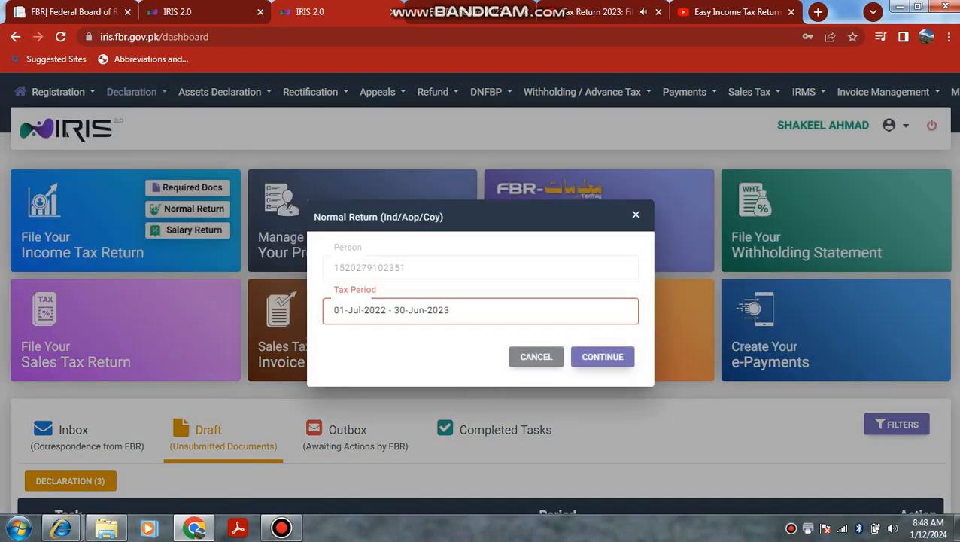
pyautogui.click(597, 469)
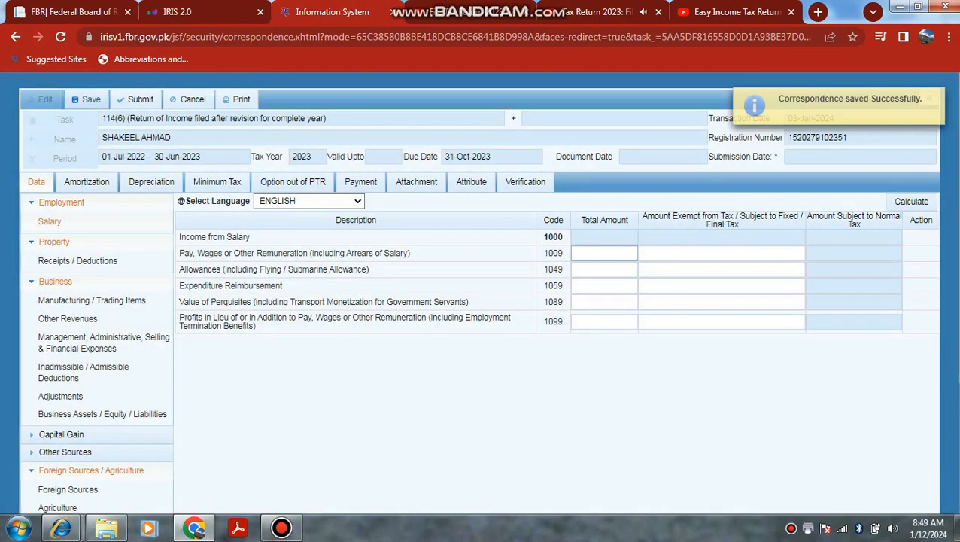
pyautogui.click(634, 253)
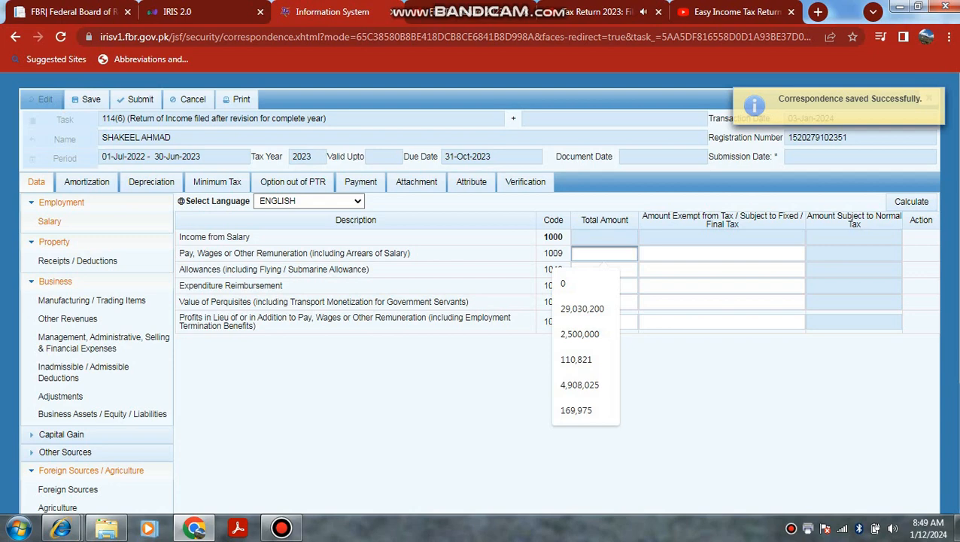
pyautogui.click(608, 202)
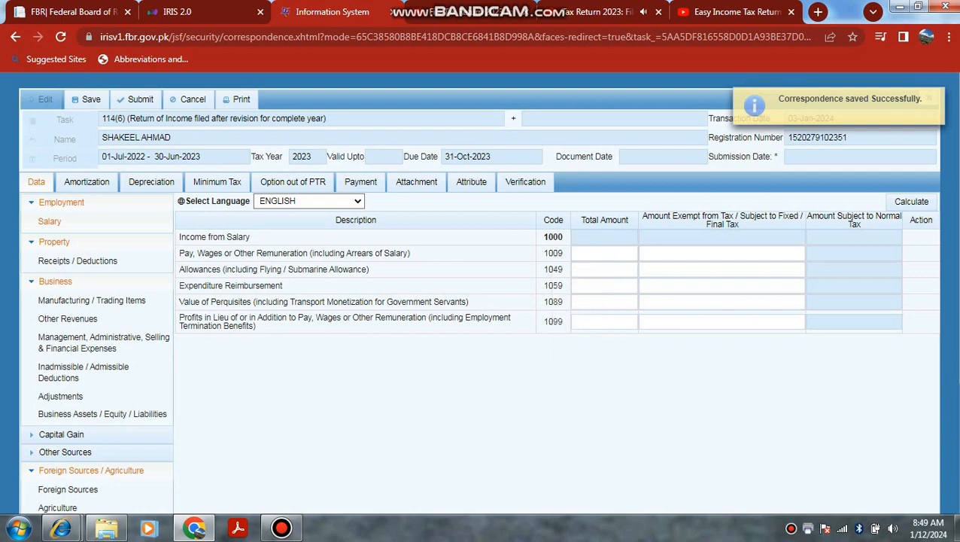
pyautogui.click(911, 202)
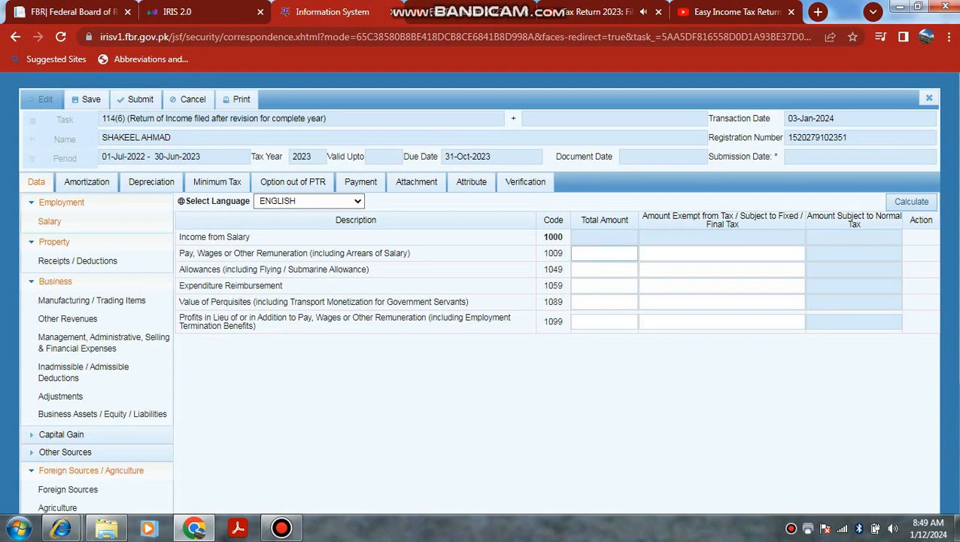
pyautogui.click(54, 241)
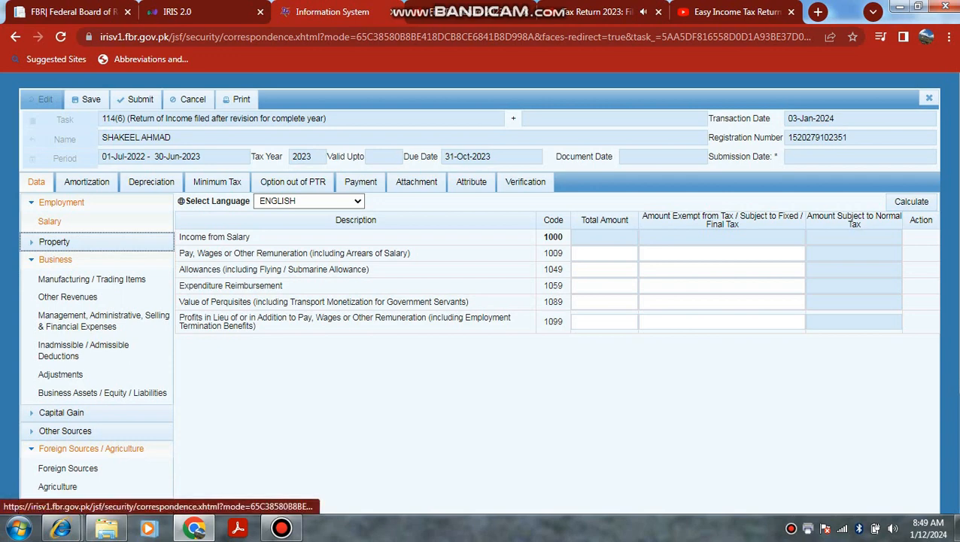
# - In the Salary section, enter 800,000 as the total amount for Pay, Wages or Other Remuneration and calculate
pyautogui.click(50, 222)
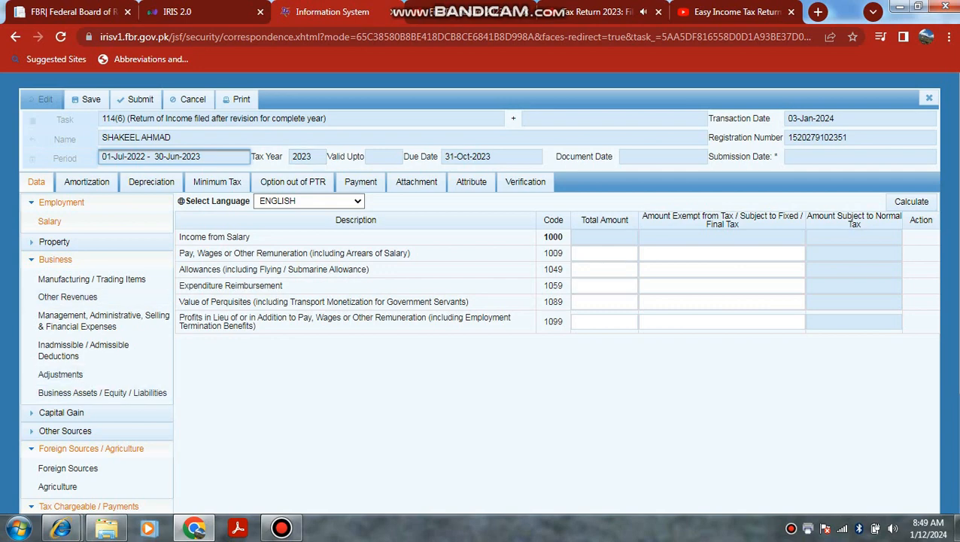
pyautogui.click(604, 253)
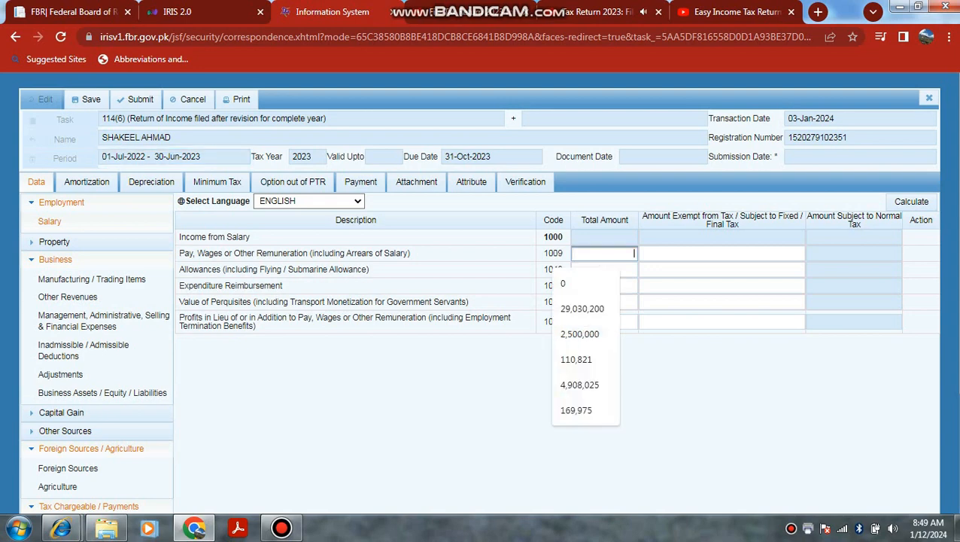
pyautogui.write('800000')
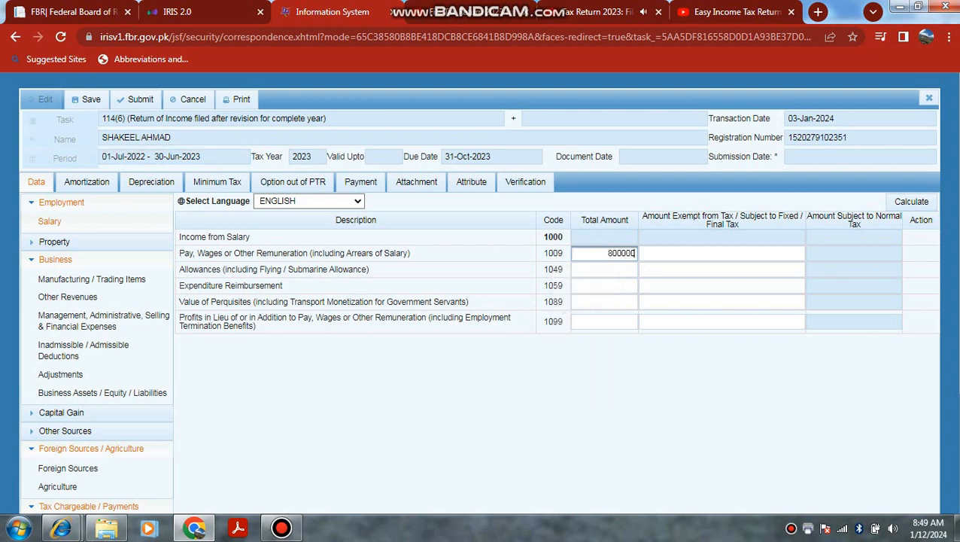
pyautogui.click(911, 202)
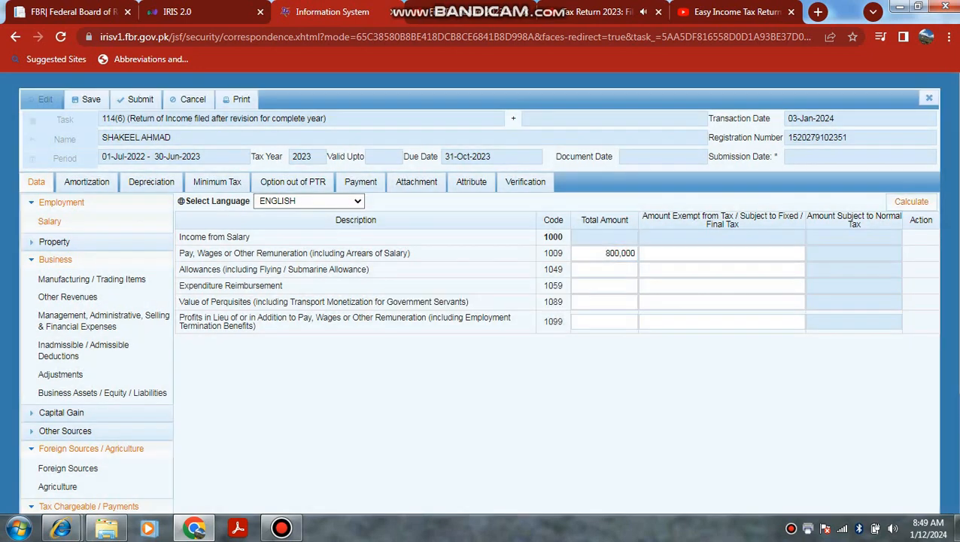
# - Enter 20,000 as the total amount for Allowances (including Flying / Submarine Allowance) and recalculate the salary income
pyautogui.click(604, 270)
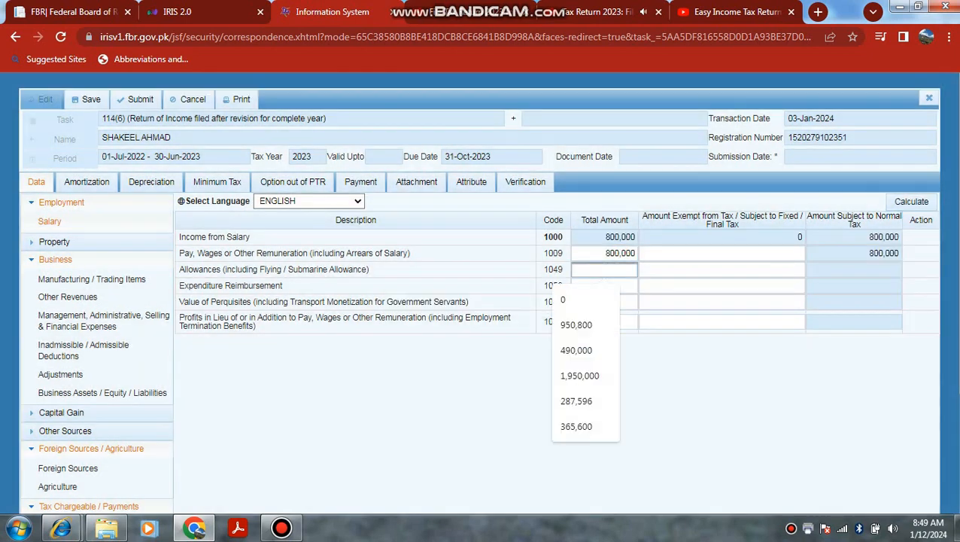
pyautogui.write('20000')
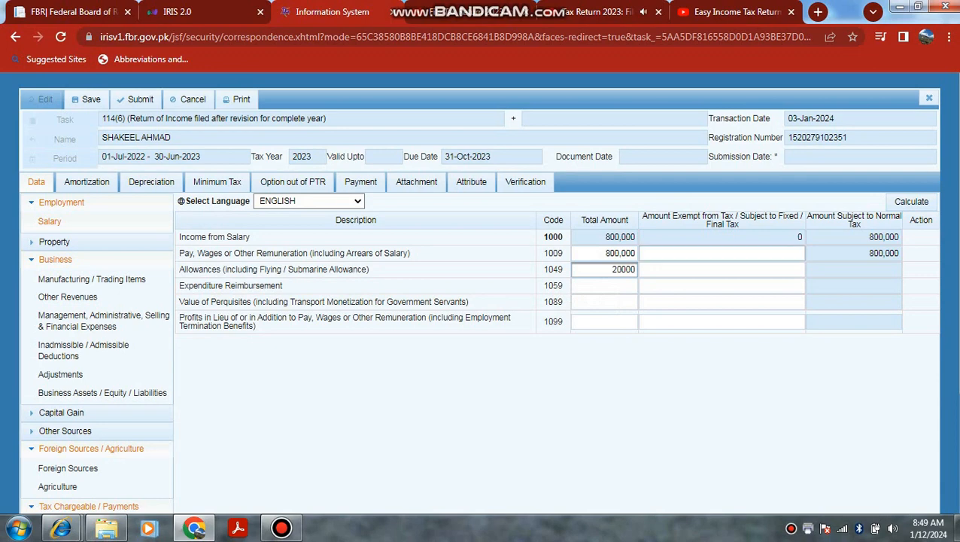
pyautogui.click(911, 201)
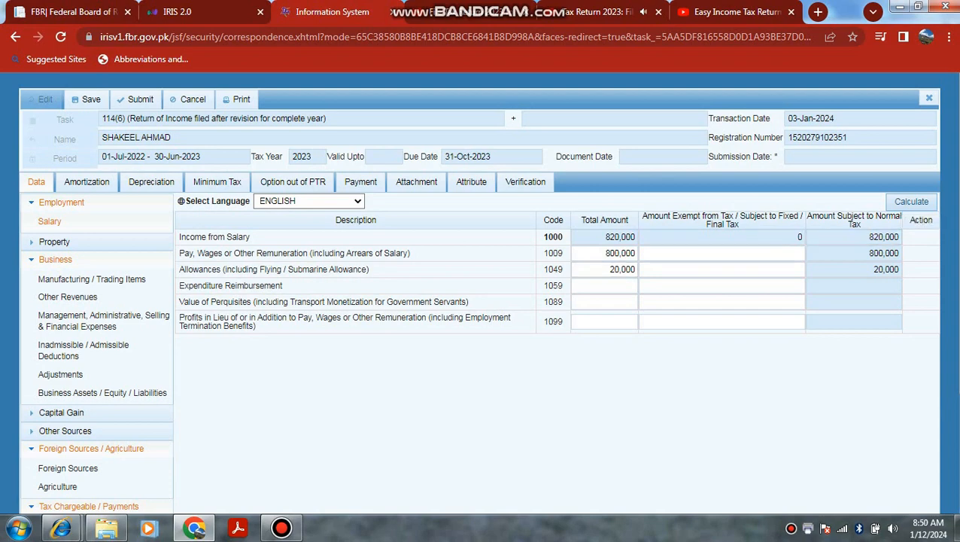
pyautogui.click(911, 202)
# - Recalculate the return in the Computations section of Tax Chargeable / Payments and review the tax chargeable and admitted income tax
pyautogui.click(89, 506)
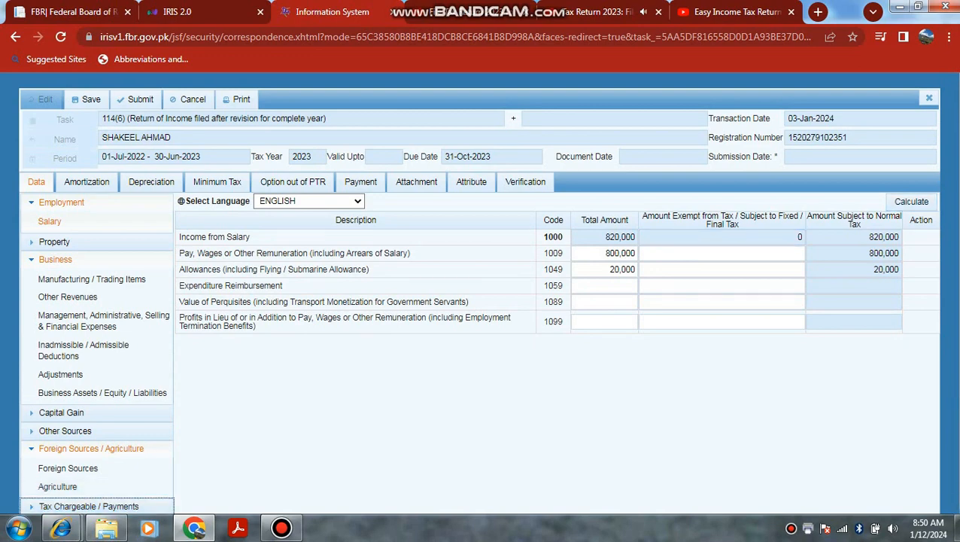
pyautogui.scroll(-1, 98, 278)
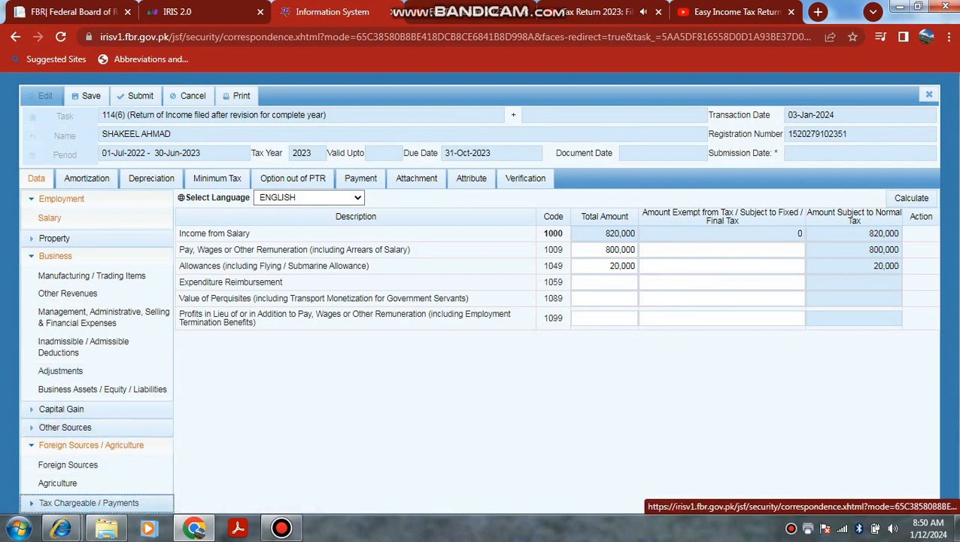
pyautogui.scroll(-2, 97, 429)
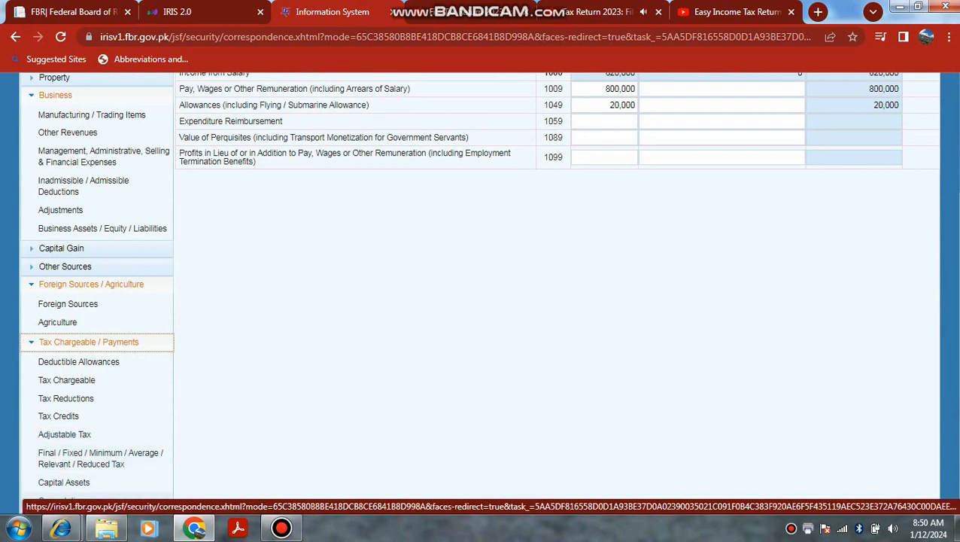
pyautogui.click(62, 498)
pyautogui.scroll(2, 63, 499)
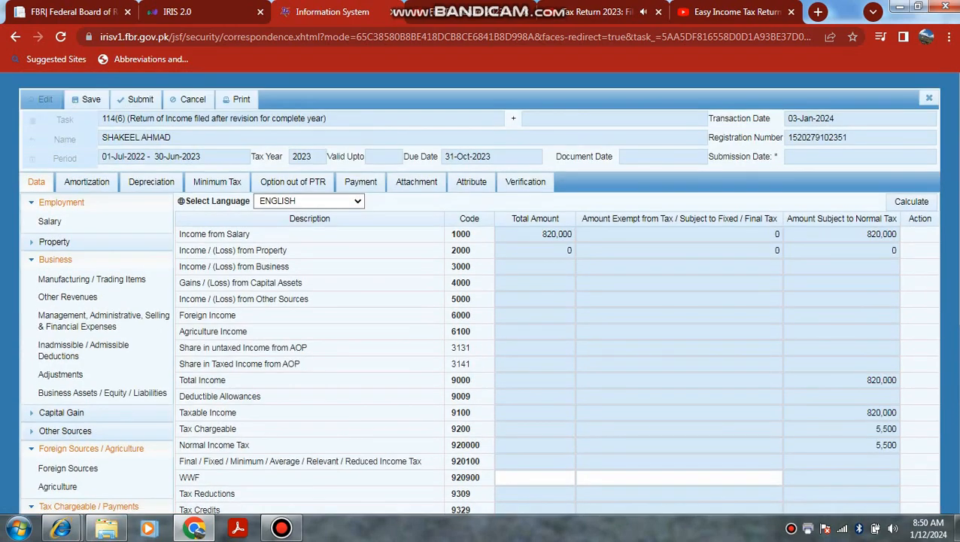
pyautogui.click(911, 202)
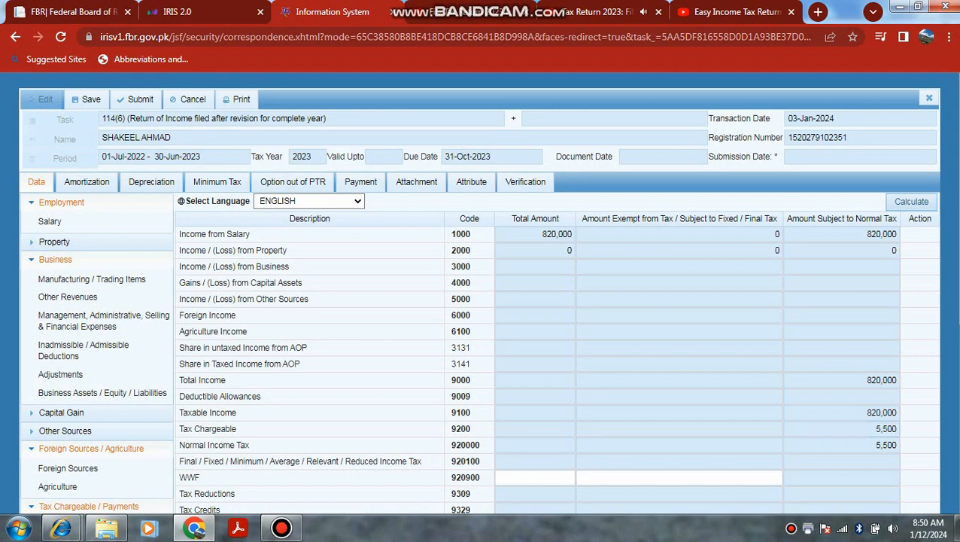
pyautogui.doubleClick(885, 428)
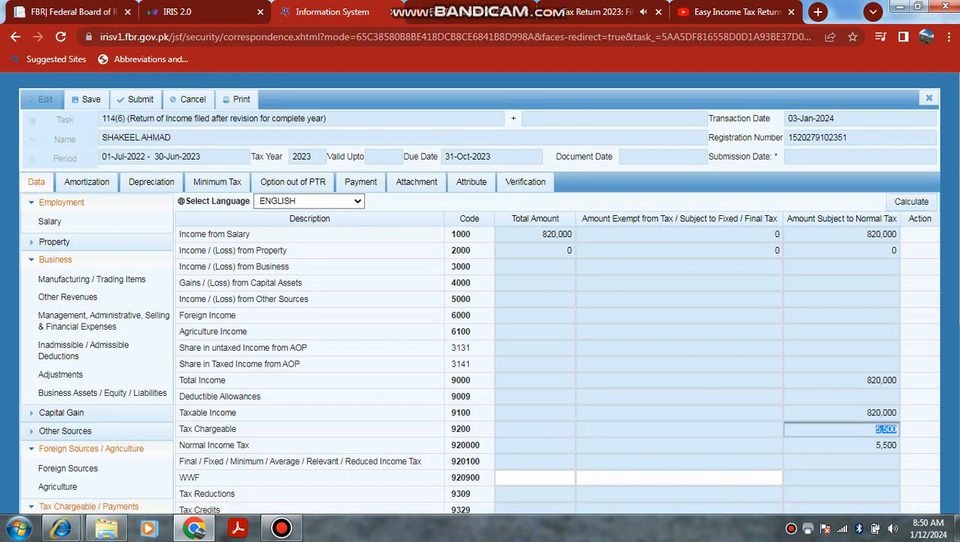
pyautogui.click(910, 201)
pyautogui.scroll(-1, 911, 202)
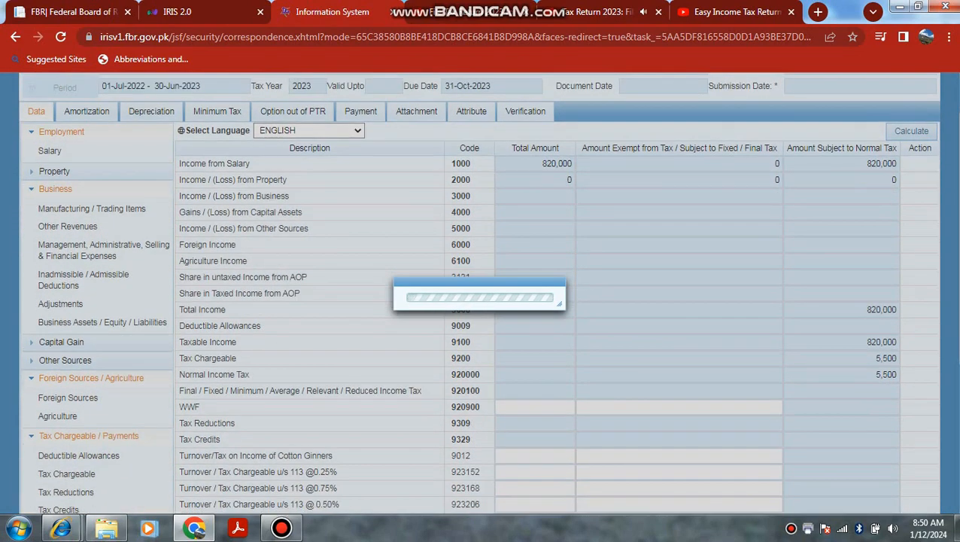
pyautogui.scroll(-4, 679, 114)
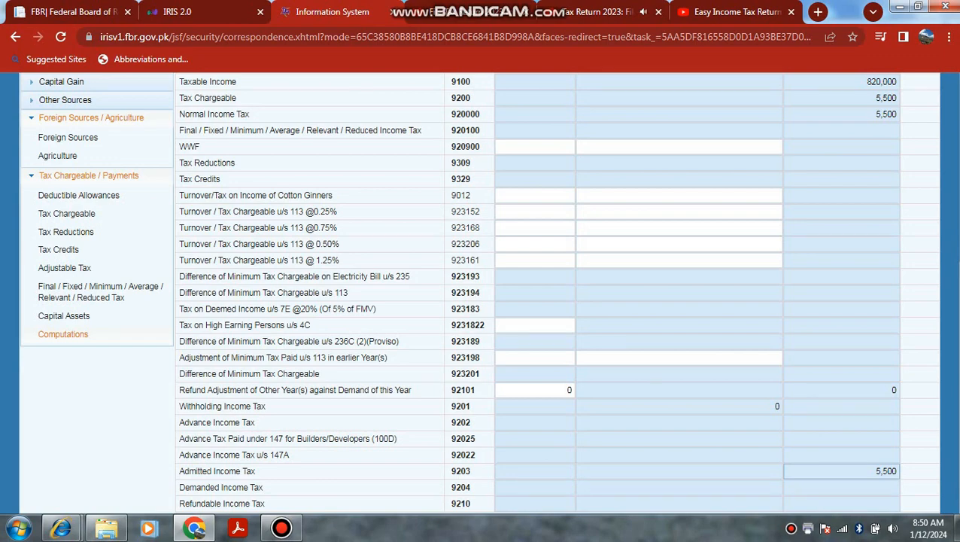
pyautogui.scroll(3, 841, 470)
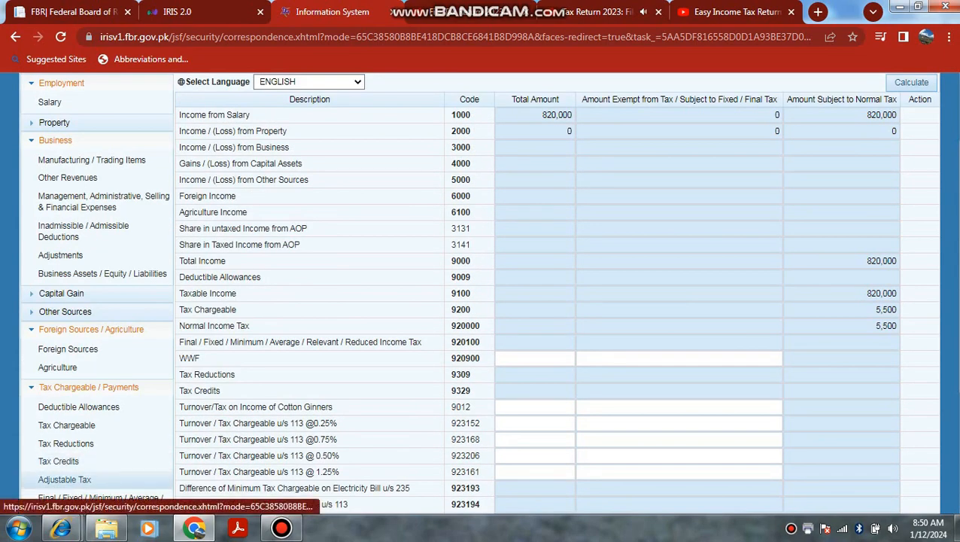
# - In the Adjustable Tax section, enter 5,500 as tax deducted for Salary of Employees u/s 149 and calculate
pyautogui.click(65, 479)
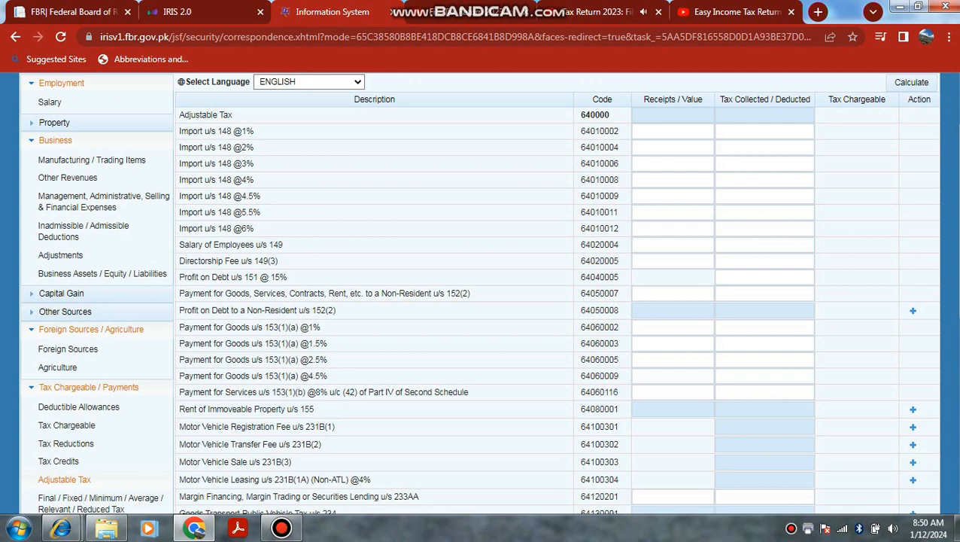
pyautogui.scroll(1, 765, 298)
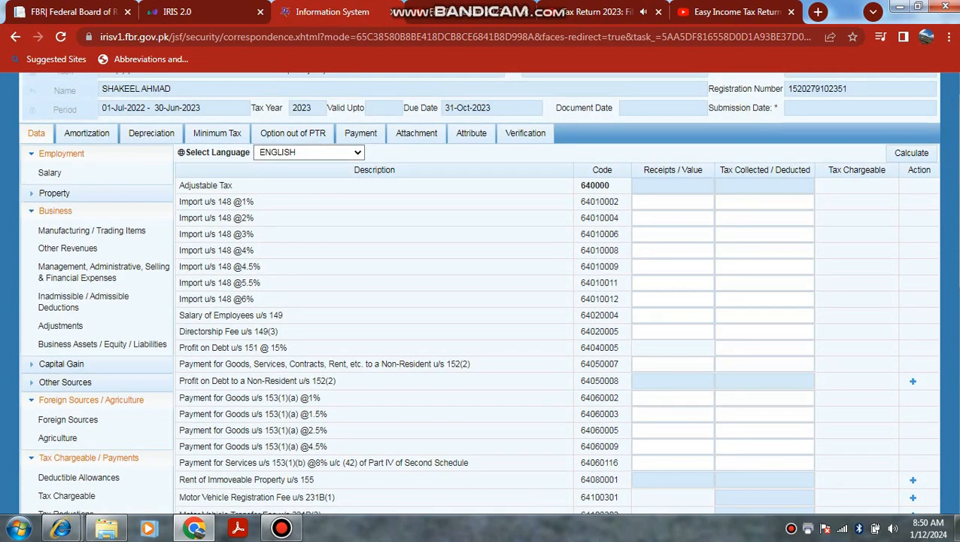
pyautogui.moveTo(183, 314); pyautogui.dragTo(282, 315)
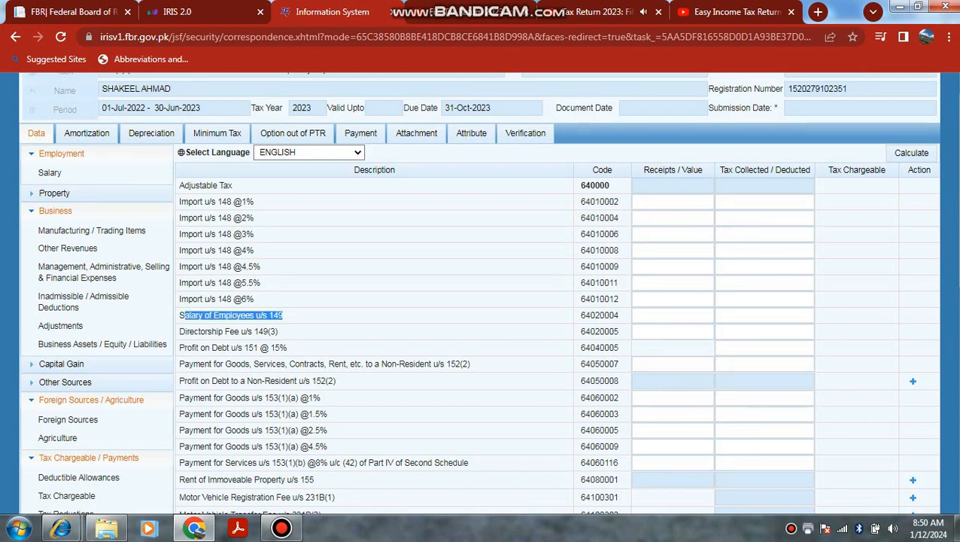
pyautogui.click(764, 314)
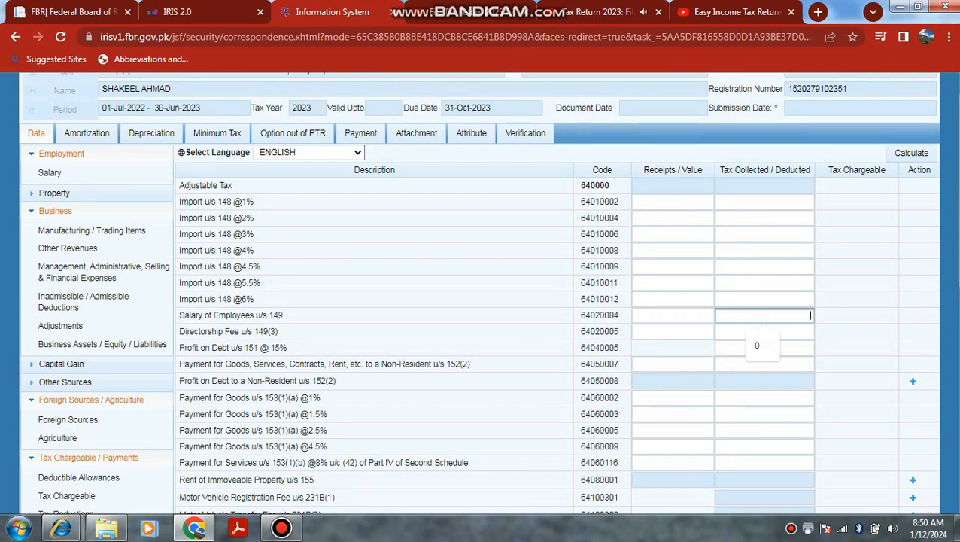
pyautogui.write('5500')
pyautogui.click(911, 153)
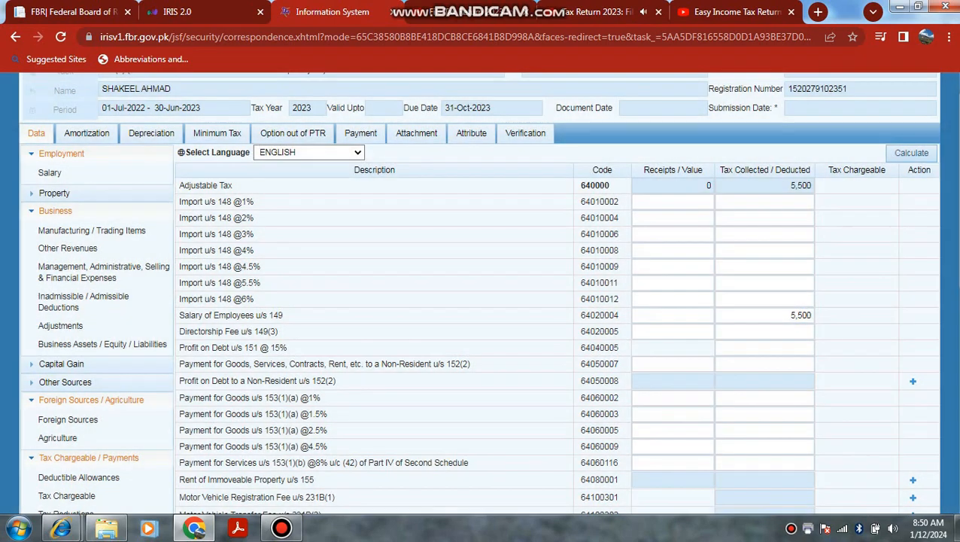
# - Add an entry under Electricity Bill of Domestic Consumer u/s 235 with an all-zero placeholder consumer number and a comma as its contents
pyautogui.scroll(-1, 482, 293)
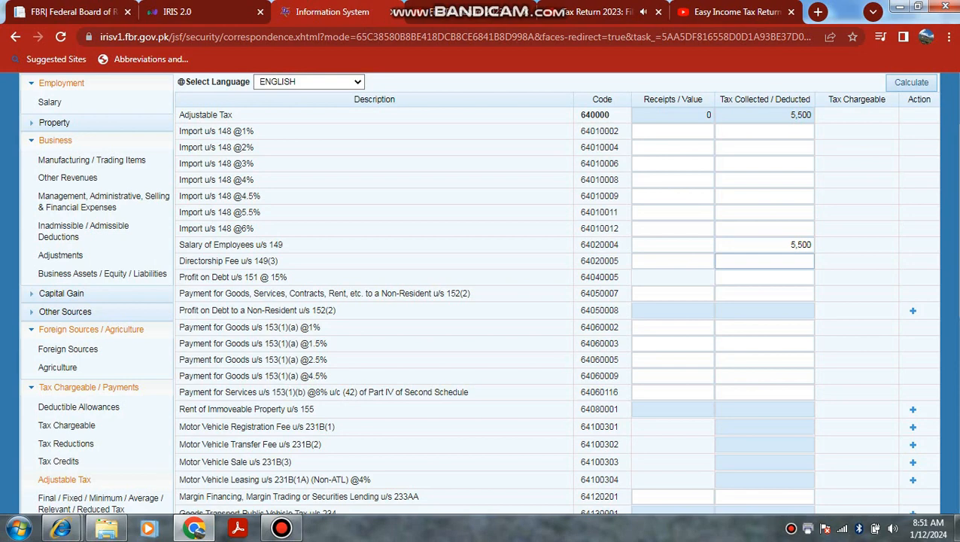
pyautogui.scroll(-3, 557, 293)
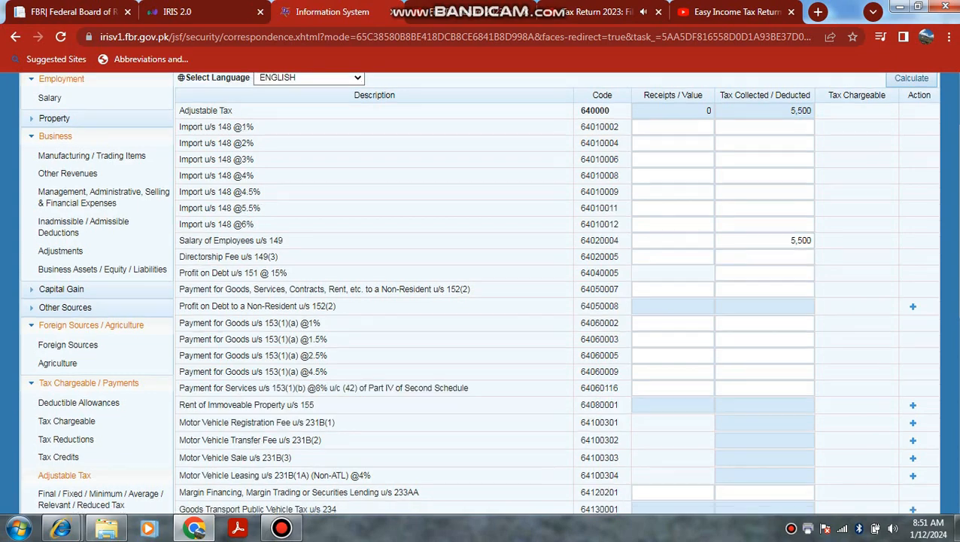
pyautogui.scroll(-2, 477, 293)
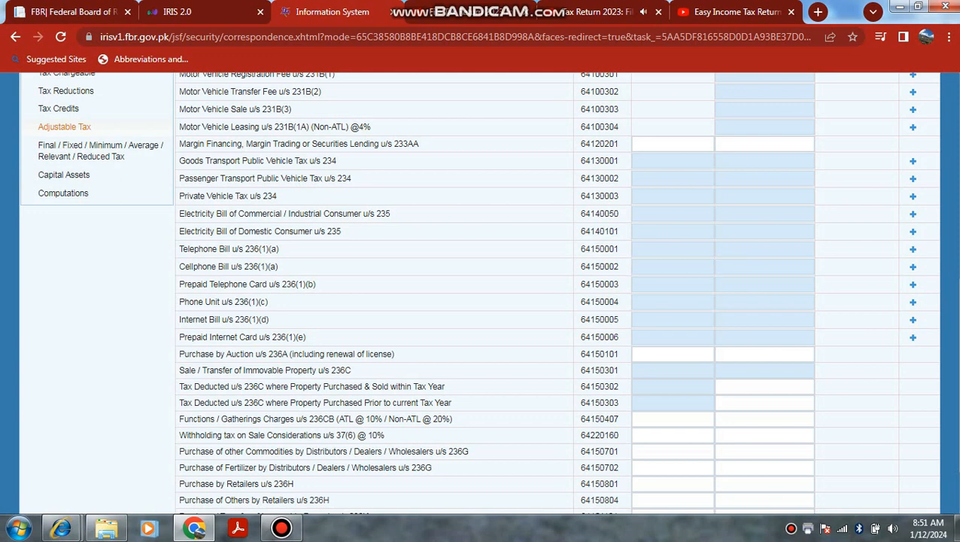
pyautogui.click(912, 232)
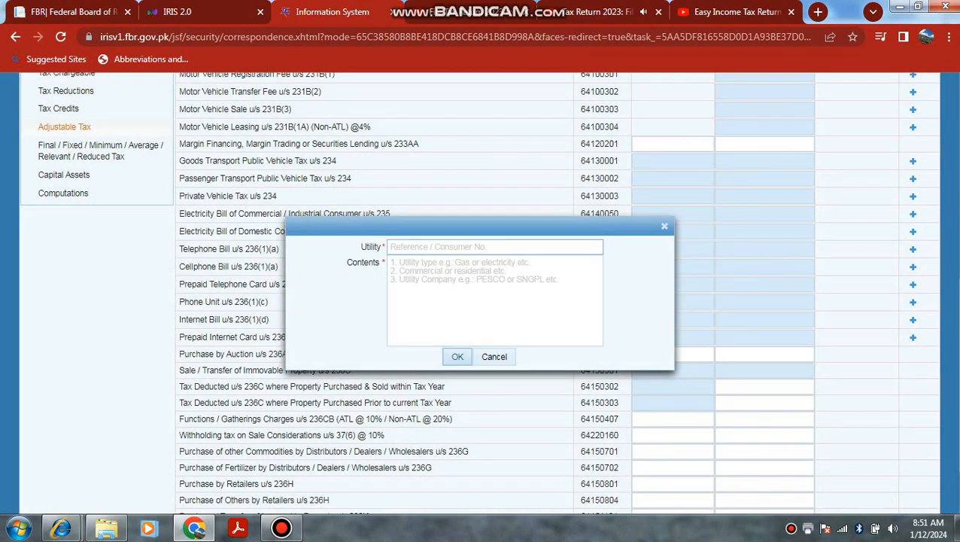
pyautogui.click(482, 247)
pyautogui.write('000000000000000')
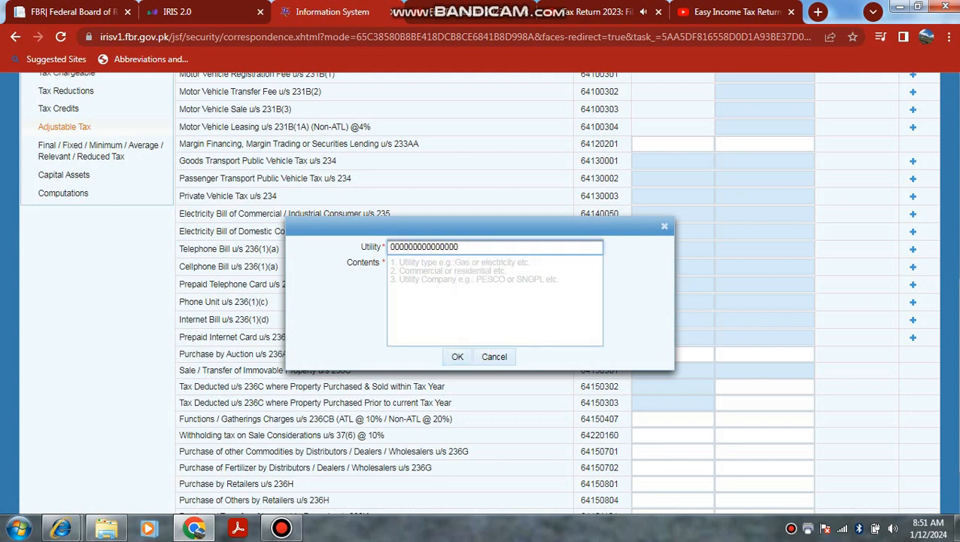
pyautogui.press('Tab')
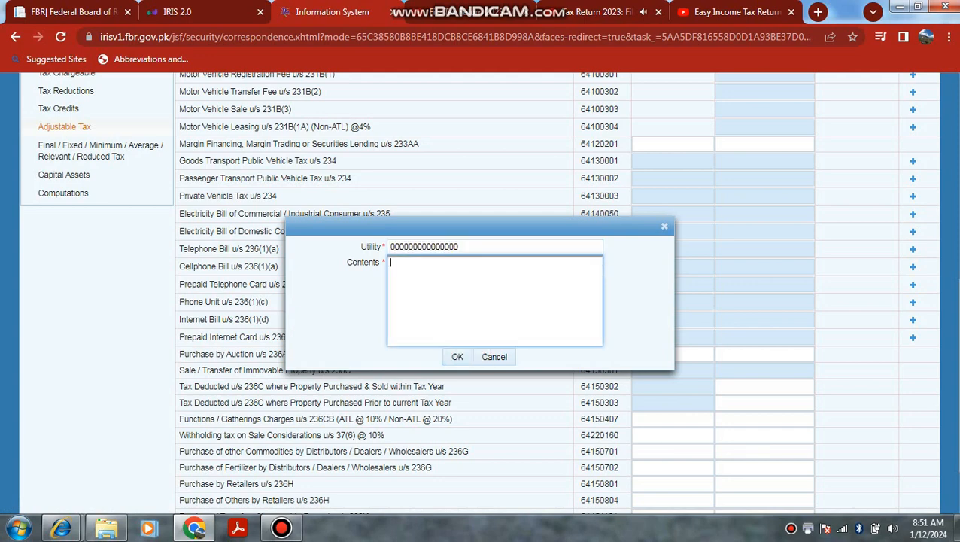
pyautogui.press('Tab')
pyautogui.press('Return')
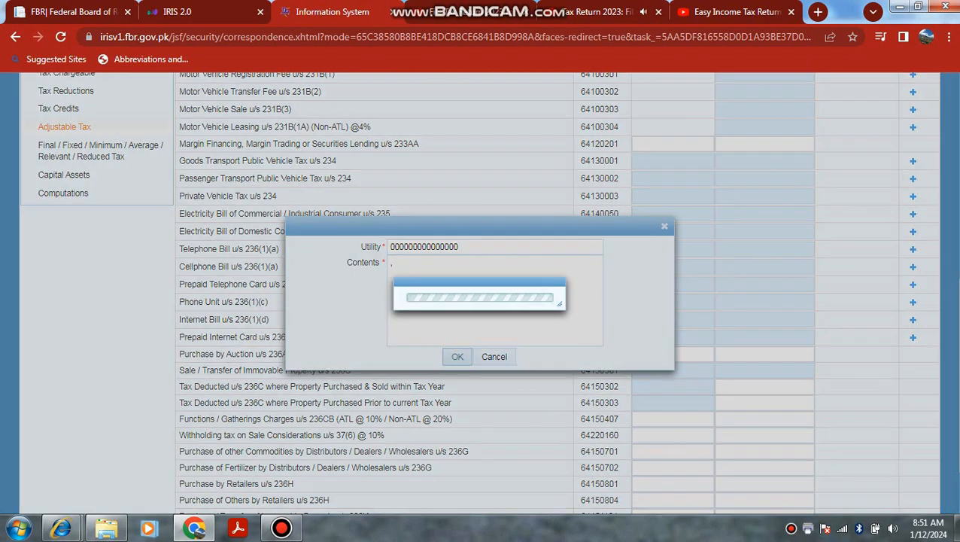
# - Enter 2,200 as tax deducted for the added Cellphone Bill u/s 236(1)(a) entry and calculate the adjustable tax
pyautogui.click(764, 285)
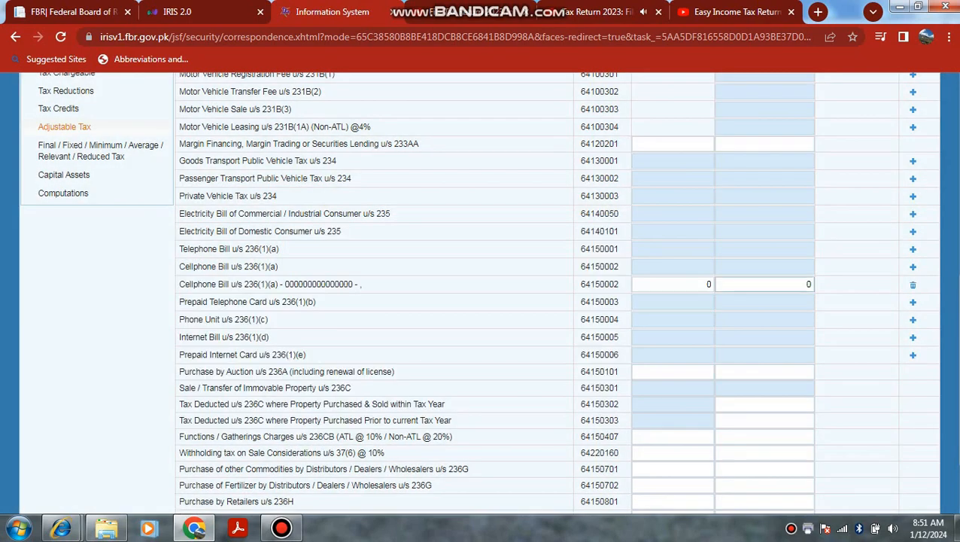
pyautogui.click(672, 285)
pyautogui.click(764, 285)
pyautogui.write('2200')
pyautogui.scroll(3, 480, 293)
pyautogui.scroll(3, 753, 300)
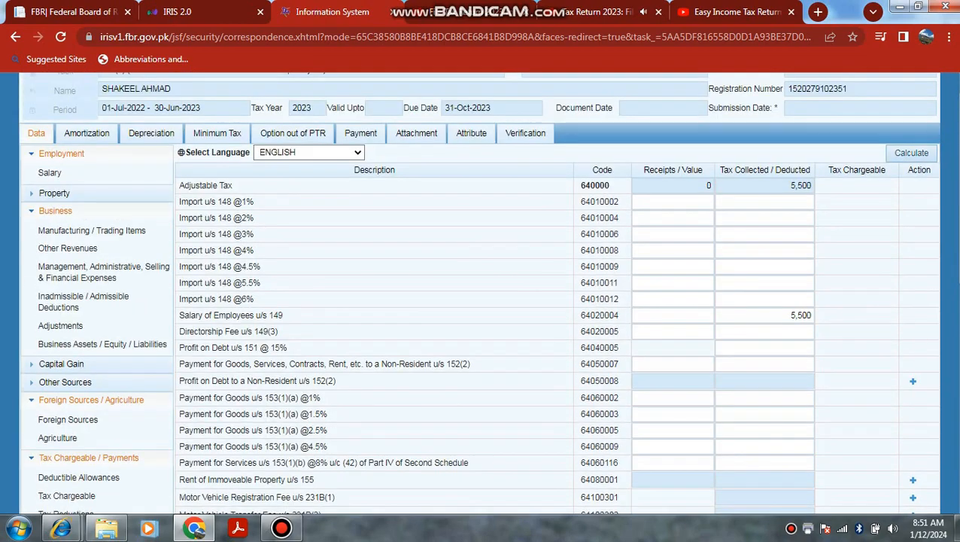
pyautogui.click(911, 153)
# - Examine the adjustable tax rows for Purchase / Transfer of Immovable Property u/s 236K and Sale / Transfer of Immovable Property u/s 236C
pyautogui.scroll(-7, 672, 298)
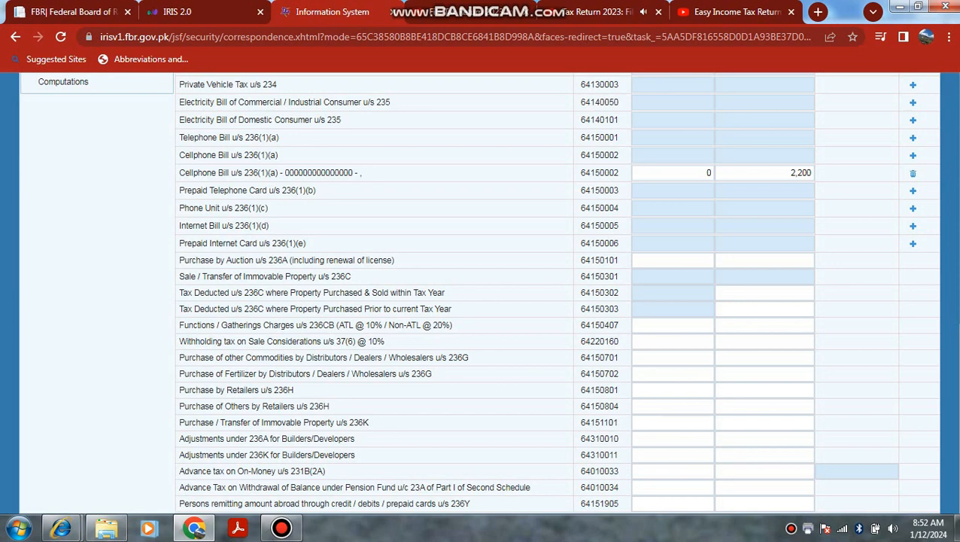
pyautogui.moveTo(288, 422); pyautogui.dragTo(369, 422)
pyautogui.moveTo(192, 422); pyautogui.dragTo(368, 422)
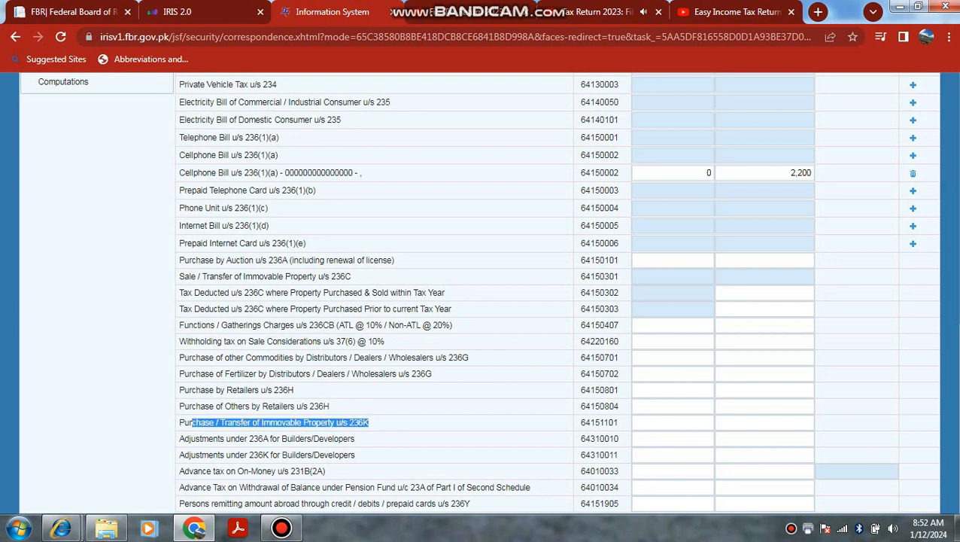
pyautogui.click(368, 422)
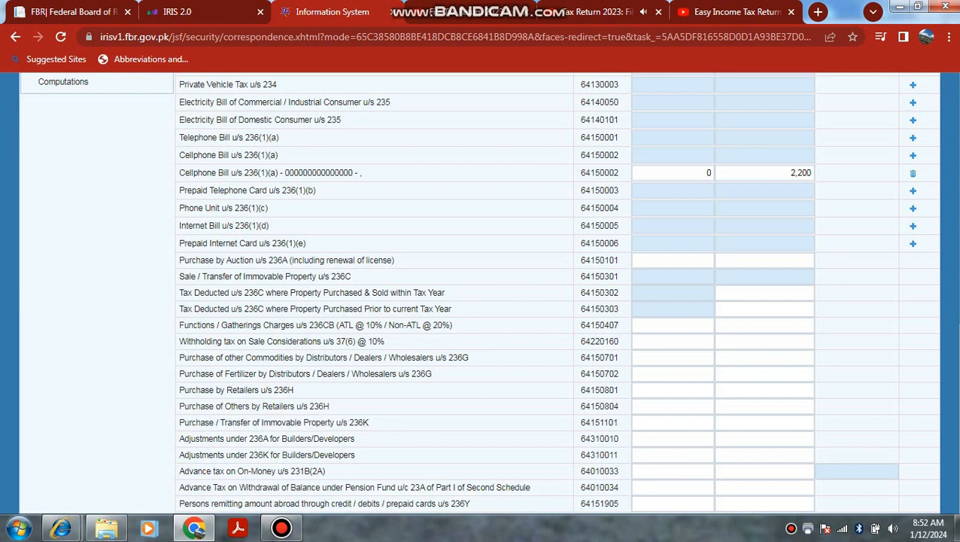
pyautogui.moveTo(309, 276); pyautogui.dragTo(351, 276)
pyautogui.tripleClick(302, 276)
pyautogui.scroll(2, 303, 276)
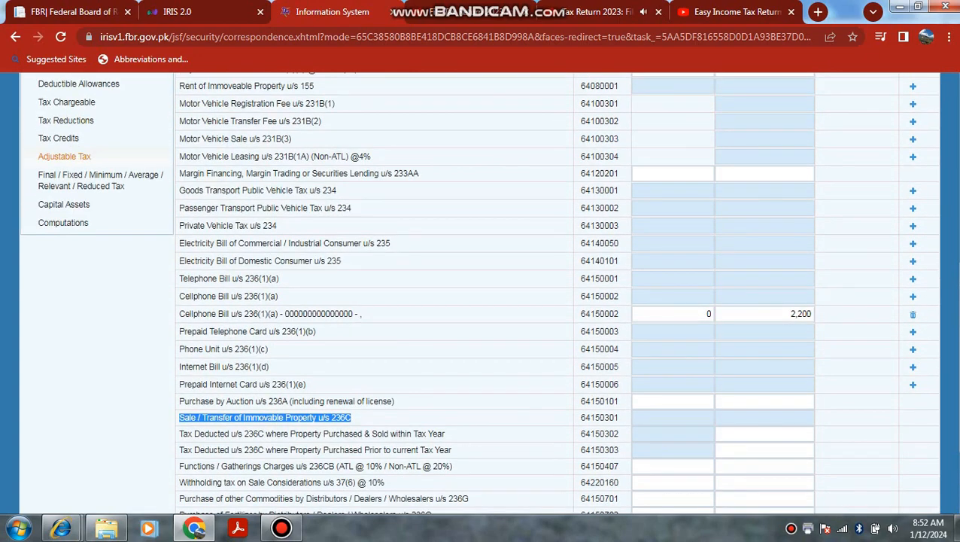
# - Recalculate the Adjustable Tax section and check the Cellphone Bill u/s 236(1)(a) total
pyautogui.scroll(6, 479, 294)
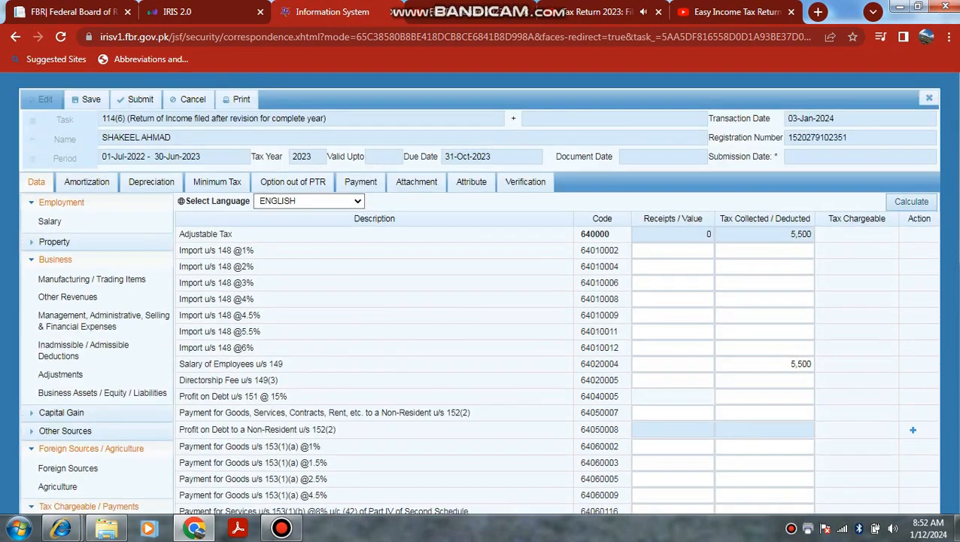
pyautogui.click(911, 202)
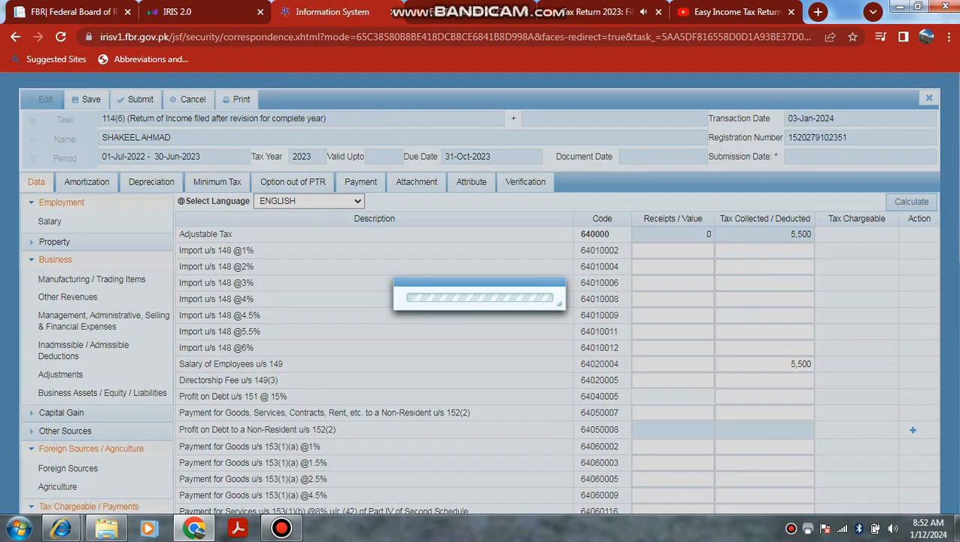
pyautogui.scroll(-6, 479, 293)
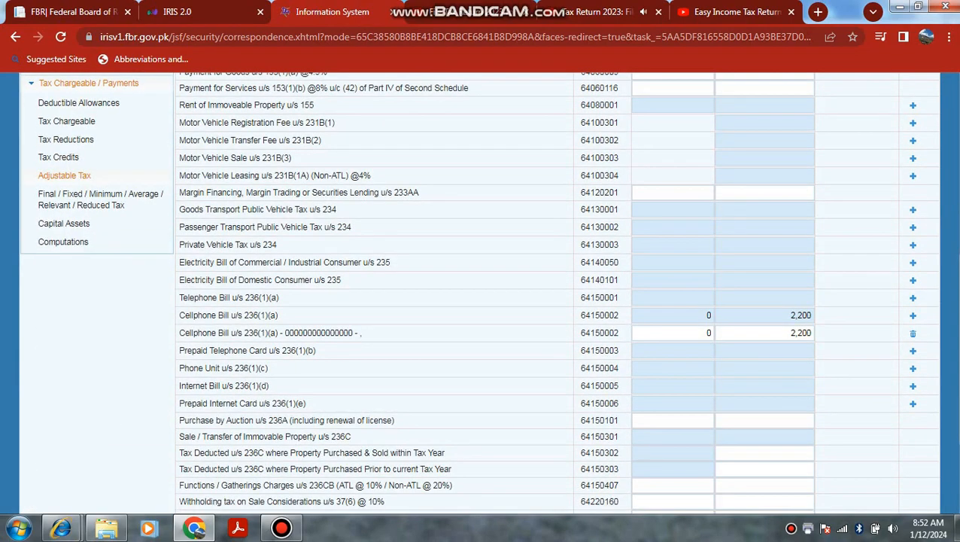
# - Recalculate the Computations section and review the withholding income tax and refundable income tax
pyautogui.click(63, 242)
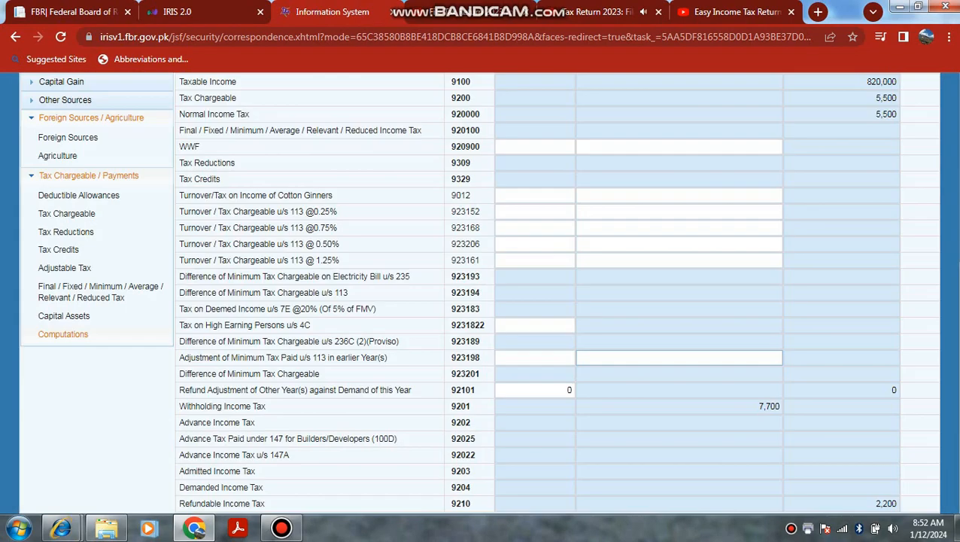
pyautogui.scroll(3, 679, 357)
pyautogui.click(911, 82)
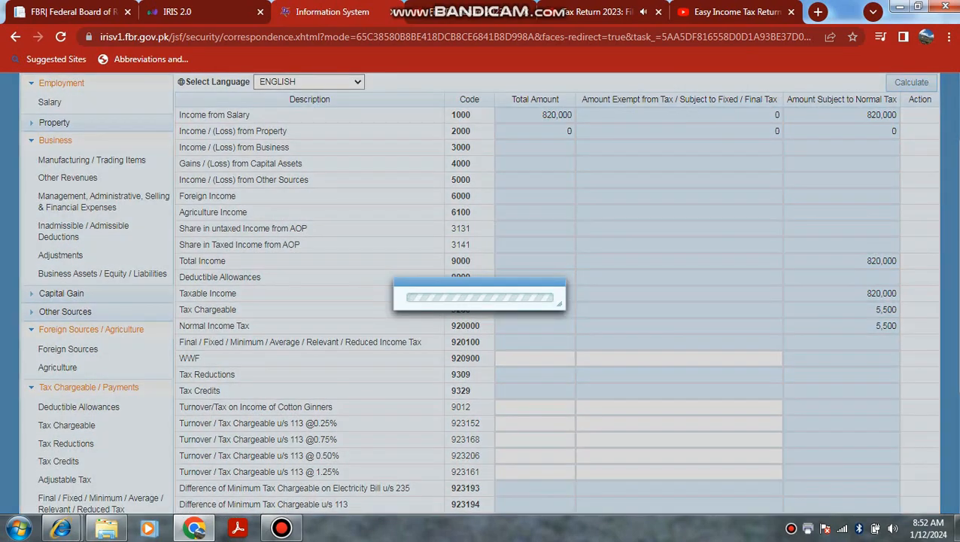
pyautogui.scroll(-3, 839, 324)
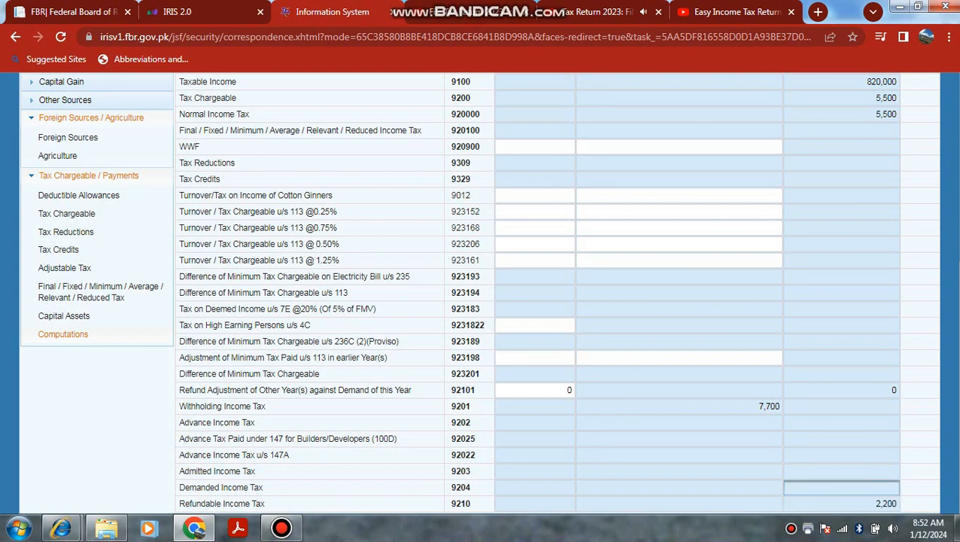
pyautogui.scroll(1, 841, 487)
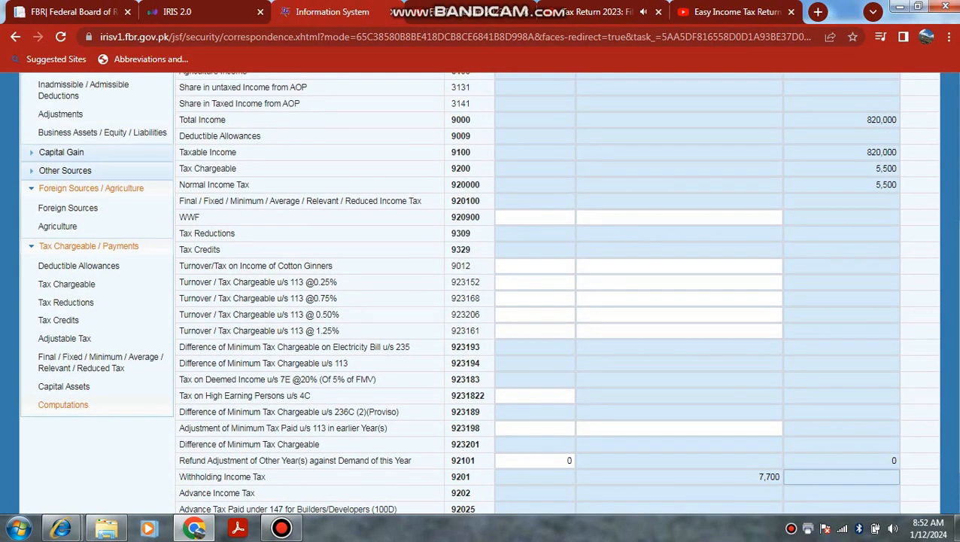
pyautogui.scroll(-1, 841, 486)
pyautogui.scroll(5, 841, 487)
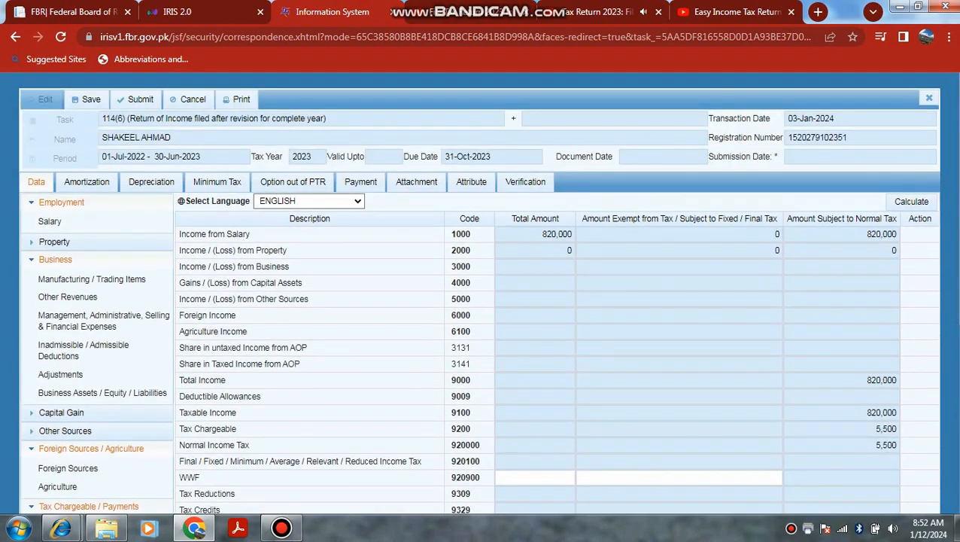
pyautogui.click(911, 202)
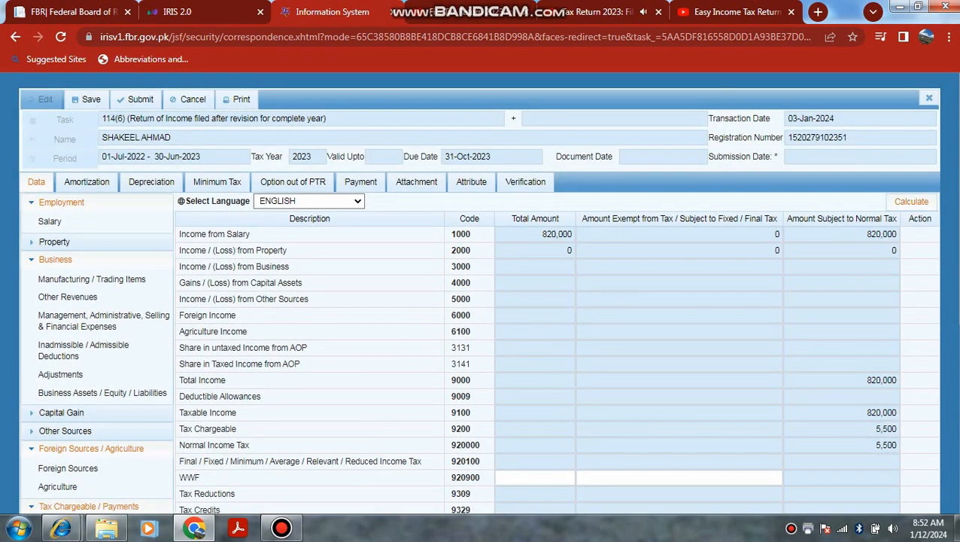
pyautogui.scroll(-4, 679, 279)
pyautogui.scroll(-1, 679, 279)
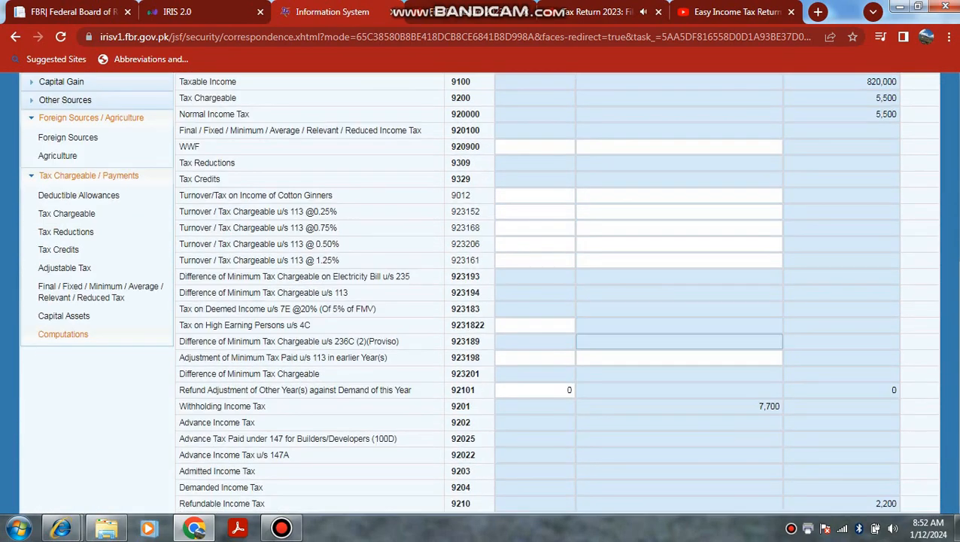
pyautogui.scroll(5, 679, 422)
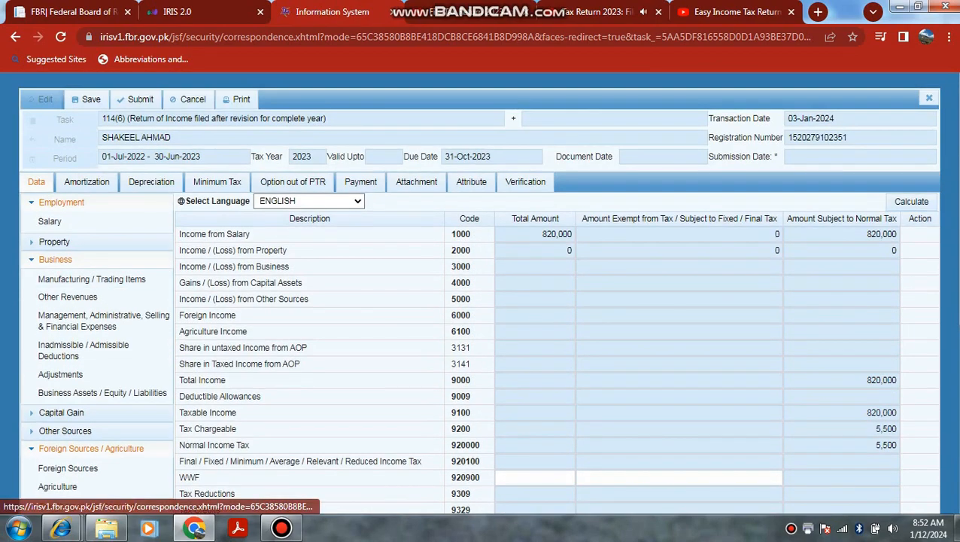
# - Look over the Business income sections and collapse the Business group
pyautogui.click(56, 260)
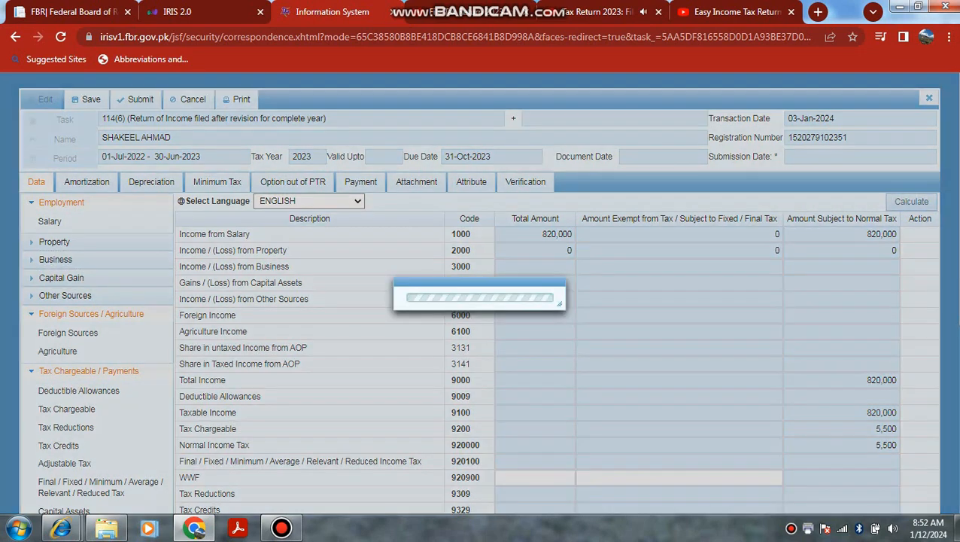
pyautogui.click(911, 201)
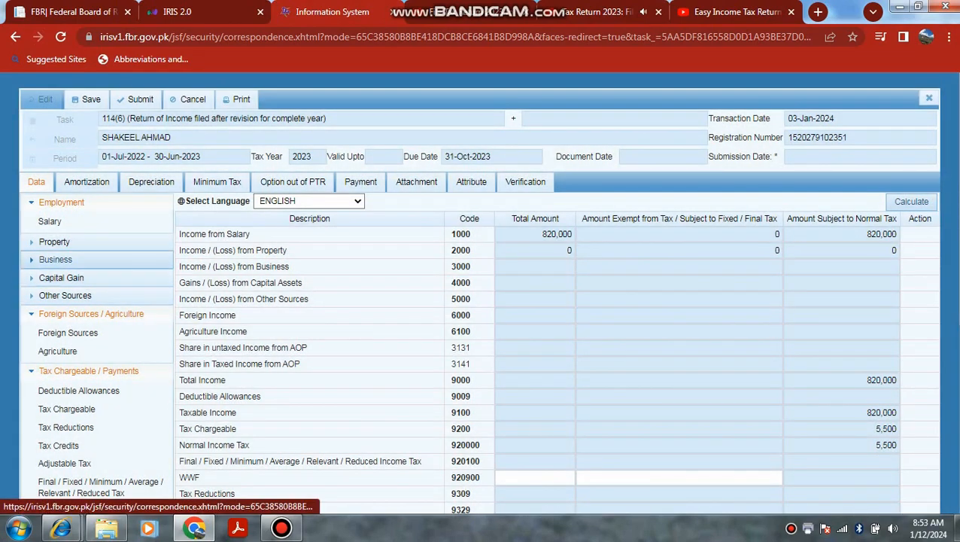
pyautogui.click(56, 259)
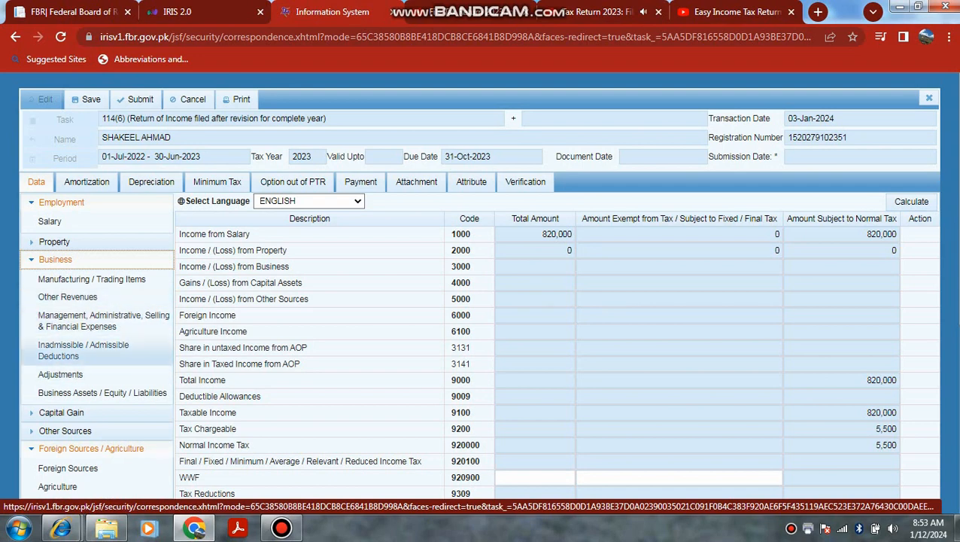
pyautogui.click(56, 258)
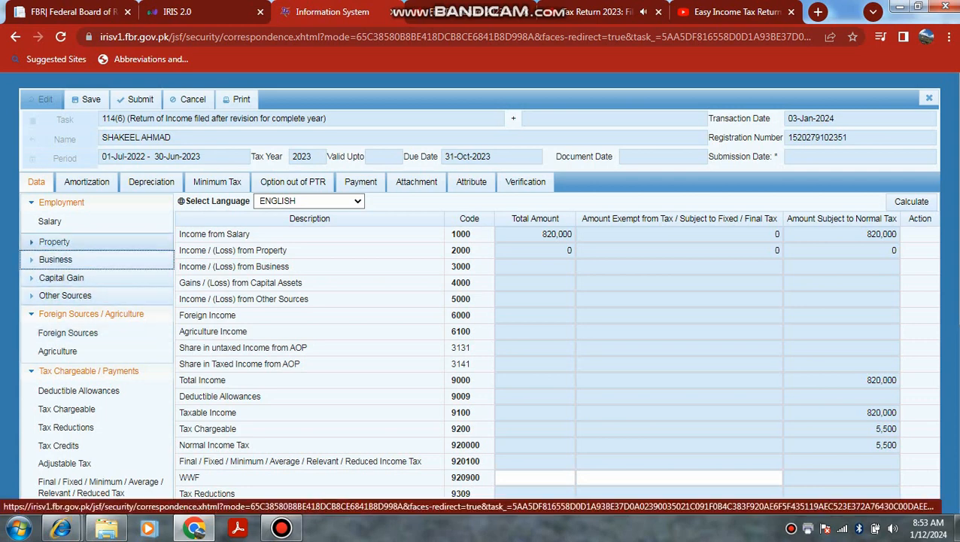
# - In Receipts / Deductions under Property, enter 250,000 as total Rent Received or Receivable and calculate the property income
pyautogui.click(54, 241)
pyautogui.click(77, 260)
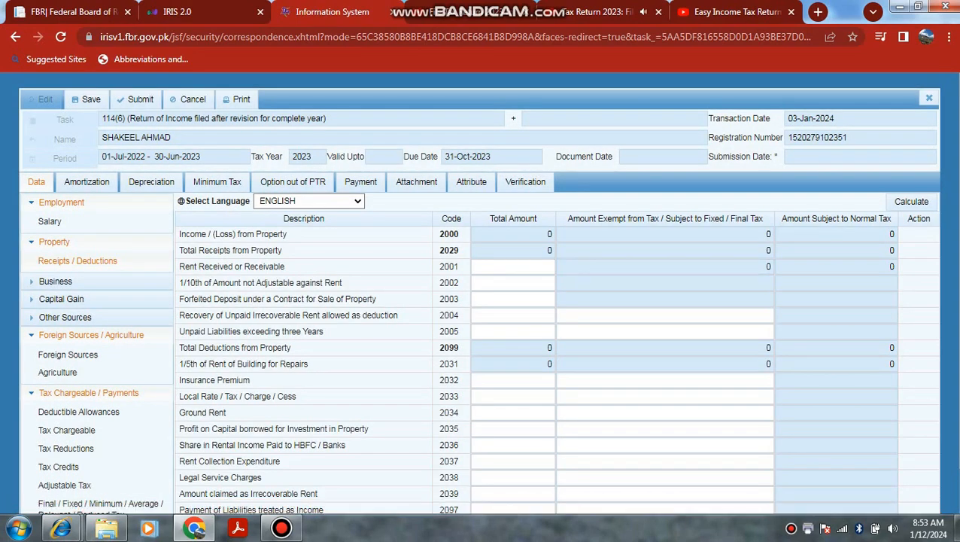
pyautogui.click(513, 267)
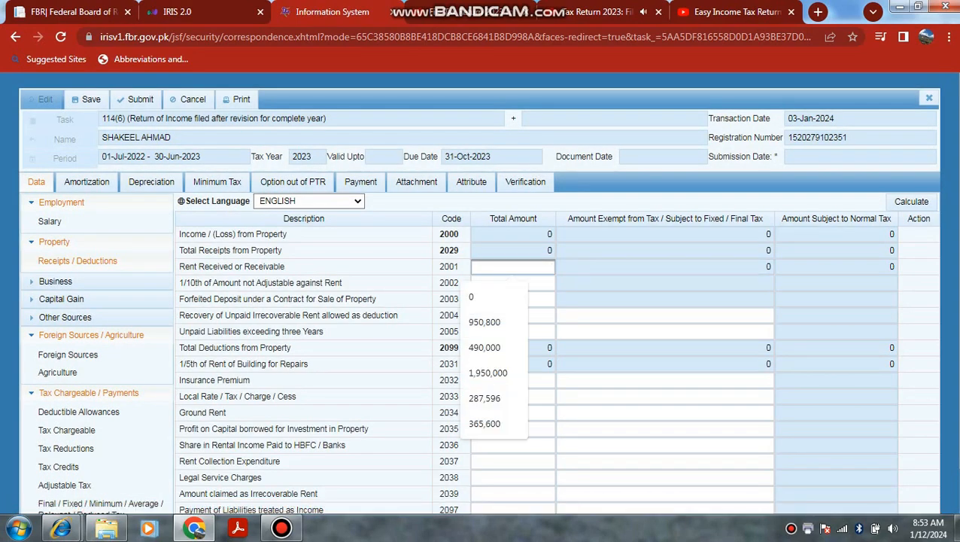
pyautogui.write('250000')
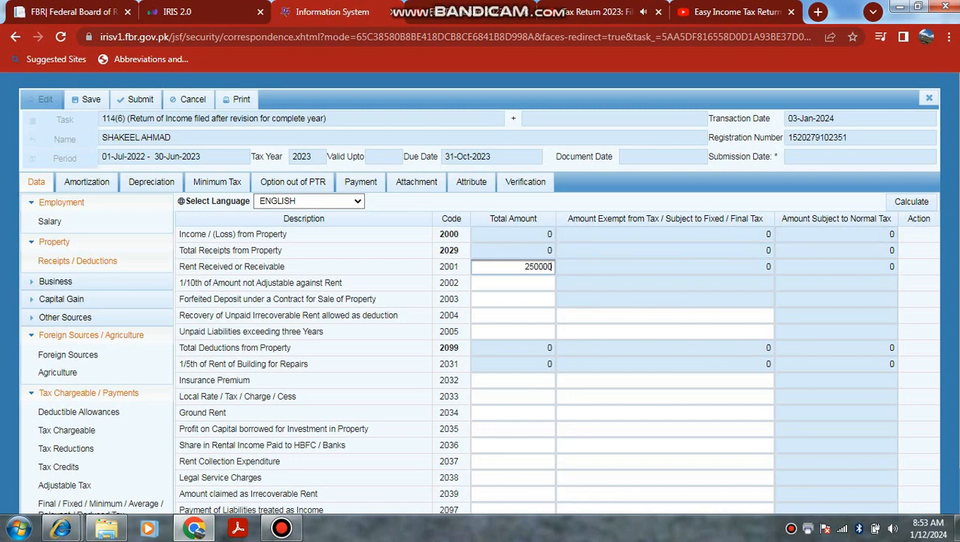
pyautogui.click(911, 202)
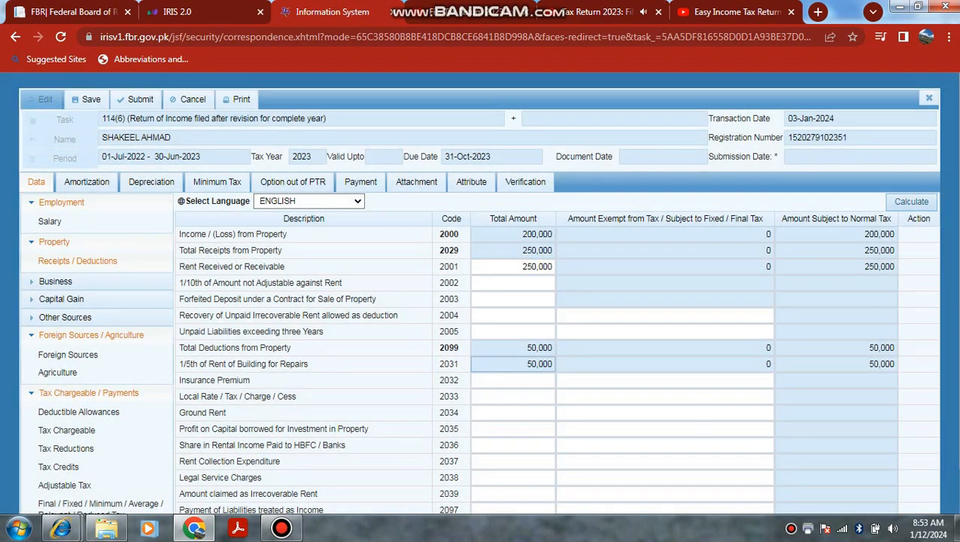
# - Examine the 1/5th of Rent of Building for Repairs deduction and the net Income / (Loss) from Property after recalculating
pyautogui.moveTo(206, 363); pyautogui.dragTo(307, 363)
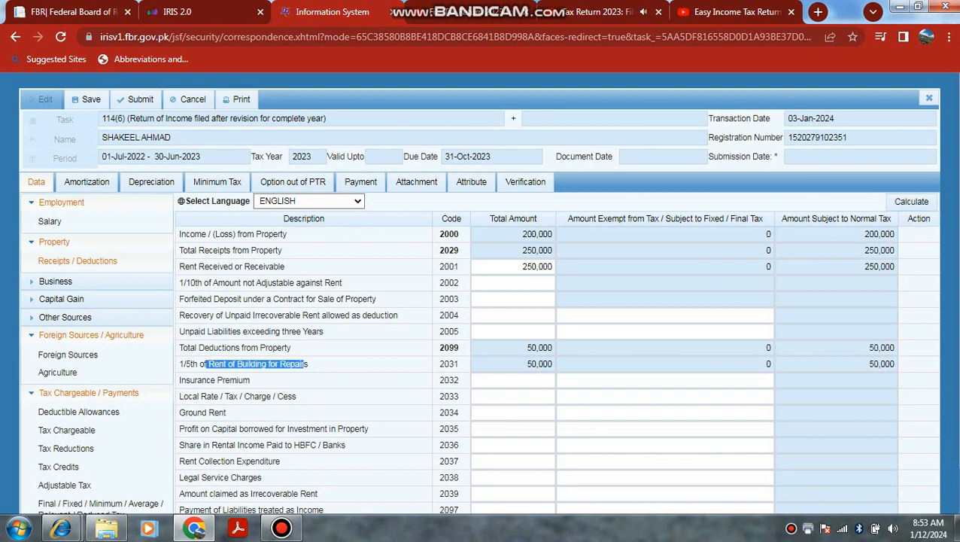
pyautogui.click(310, 364)
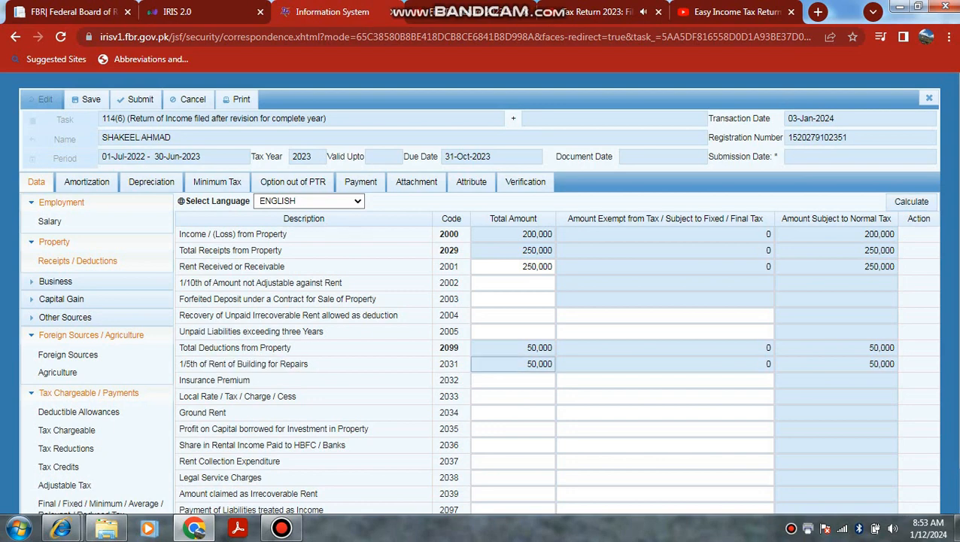
pyautogui.click(911, 201)
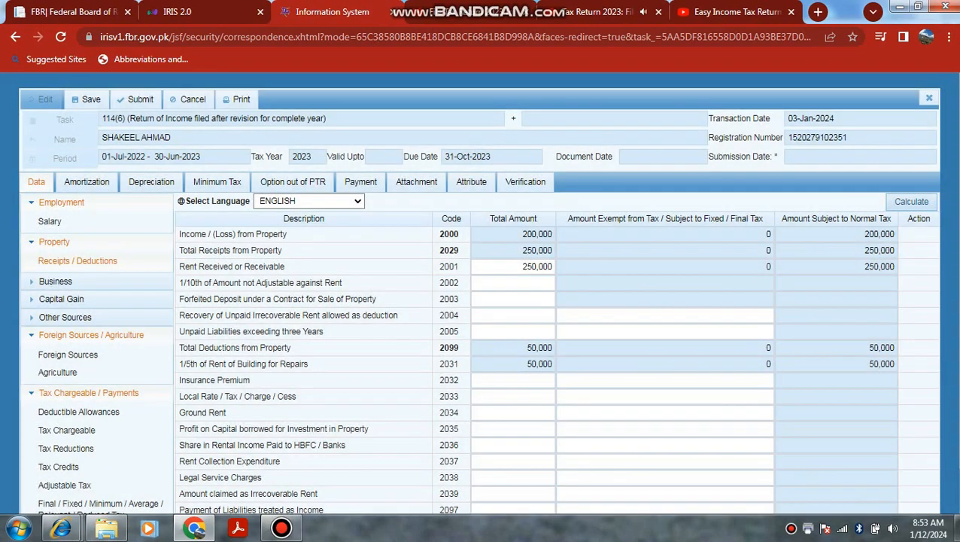
pyautogui.moveTo(179, 364); pyautogui.dragTo(309, 364)
pyautogui.click(310, 364)
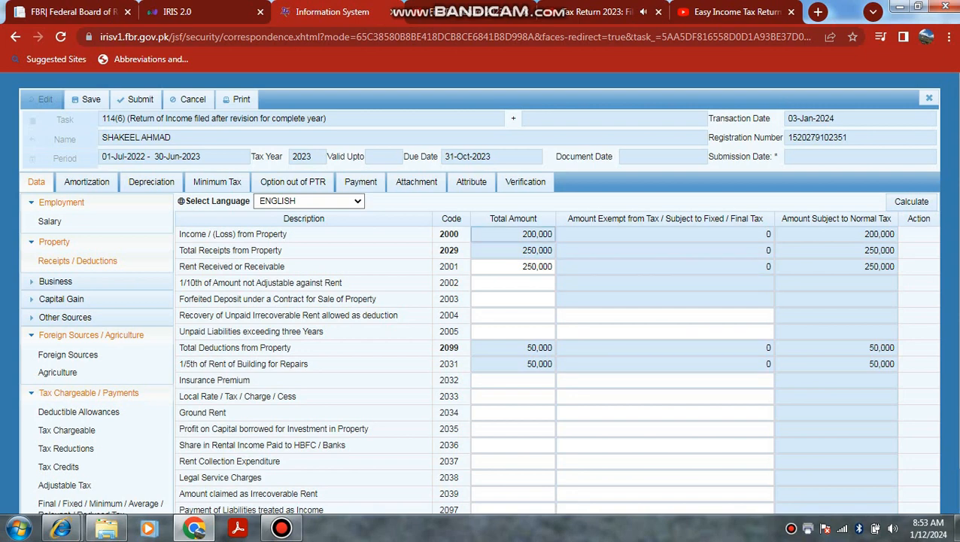
pyautogui.moveTo(528, 234); pyautogui.dragTo(539, 234)
pyautogui.doubleClick(536, 234)
# - Enter Agriculture Income with a total amount of 100,000 and 100,000 as the amount exempt from tax, and calculate
pyautogui.scroll(-2, 106, 277)
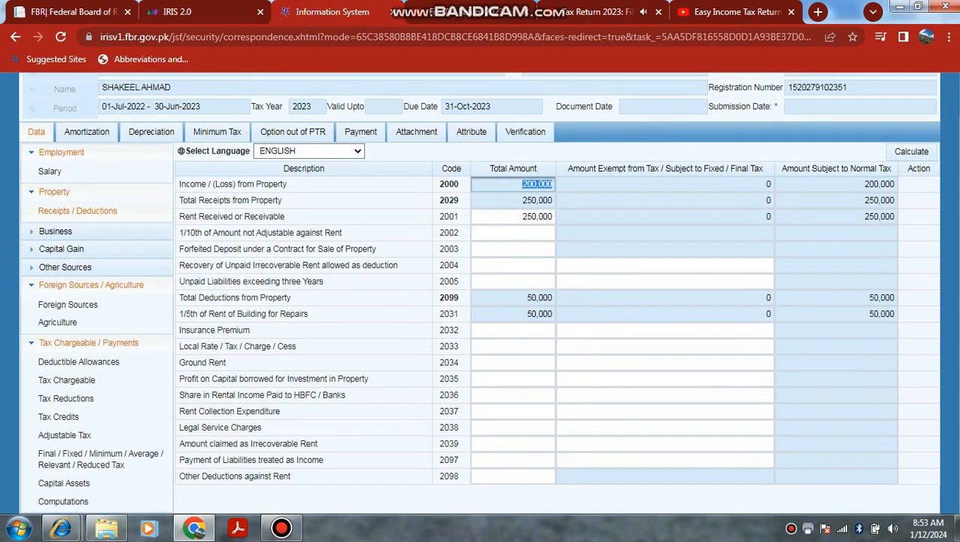
pyautogui.click(58, 322)
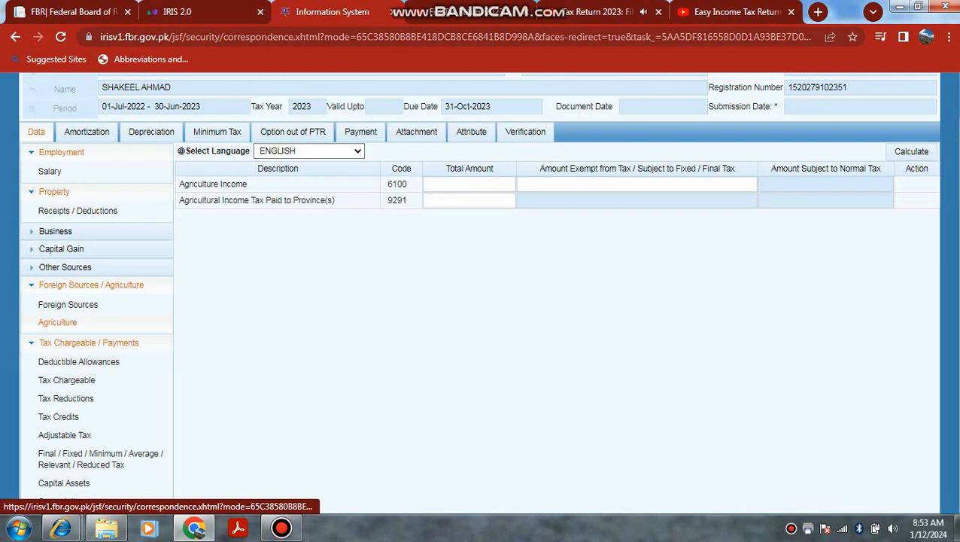
pyautogui.click(468, 184)
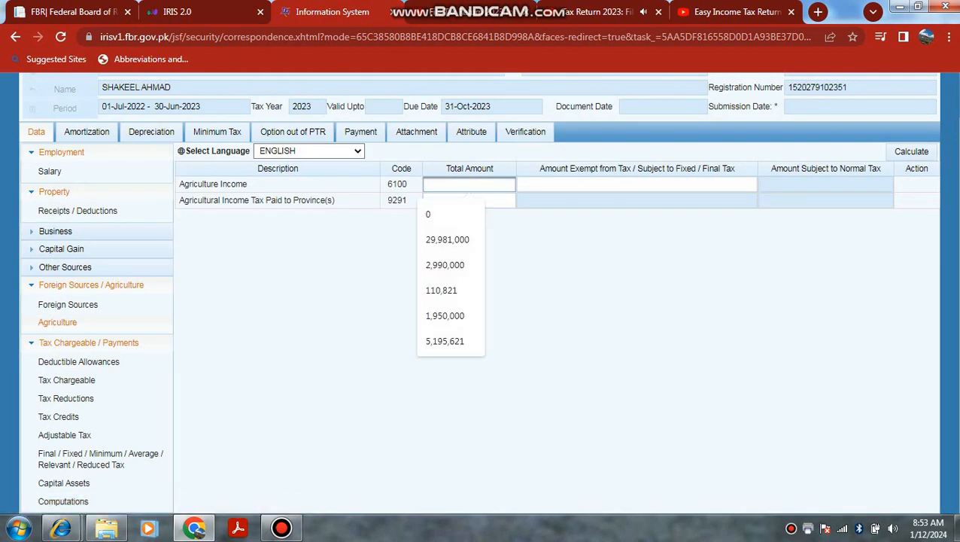
pyautogui.write('100000')
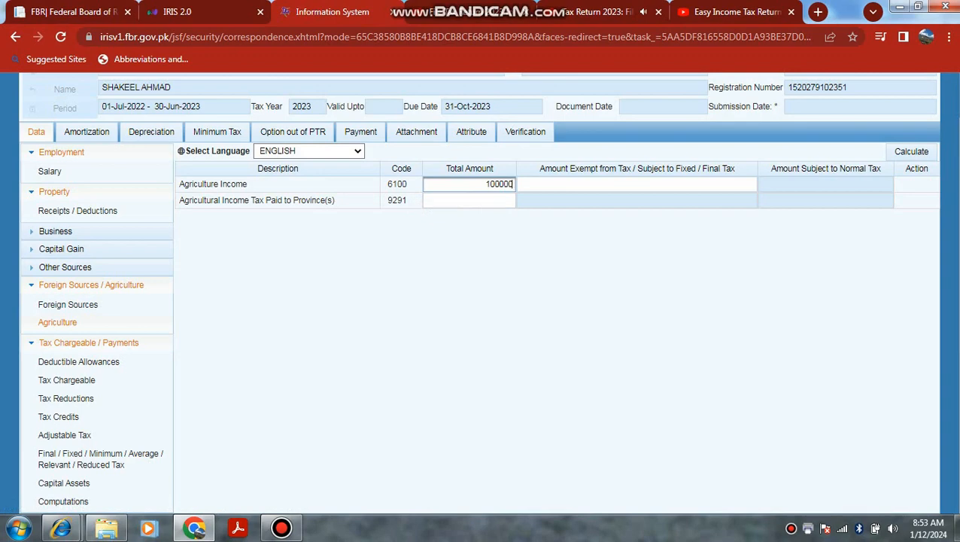
pyautogui.click(911, 151)
pyautogui.click(636, 185)
pyautogui.write('100,000')
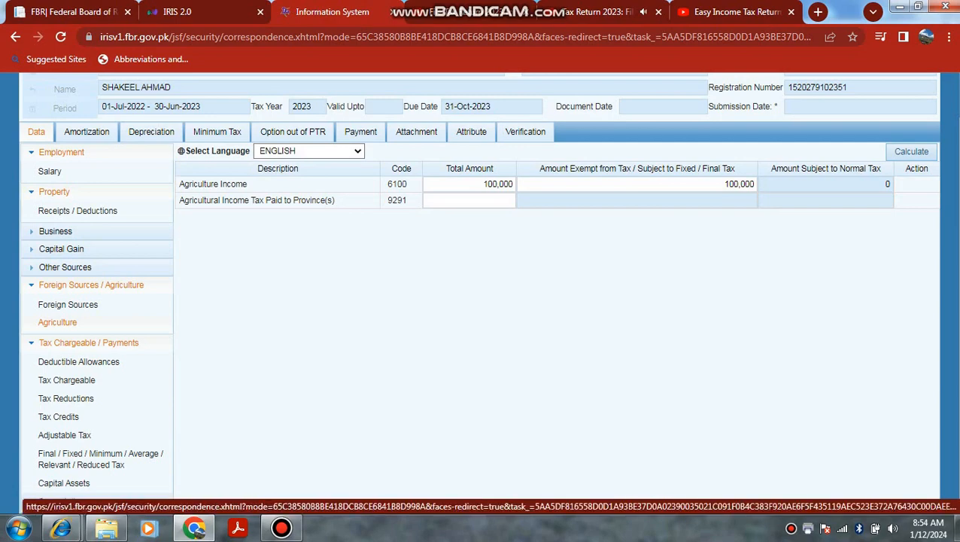
# - Recalculate the Computations section with the property and agriculture income and review the tax chargeable and admitted income tax
pyautogui.click(60, 500)
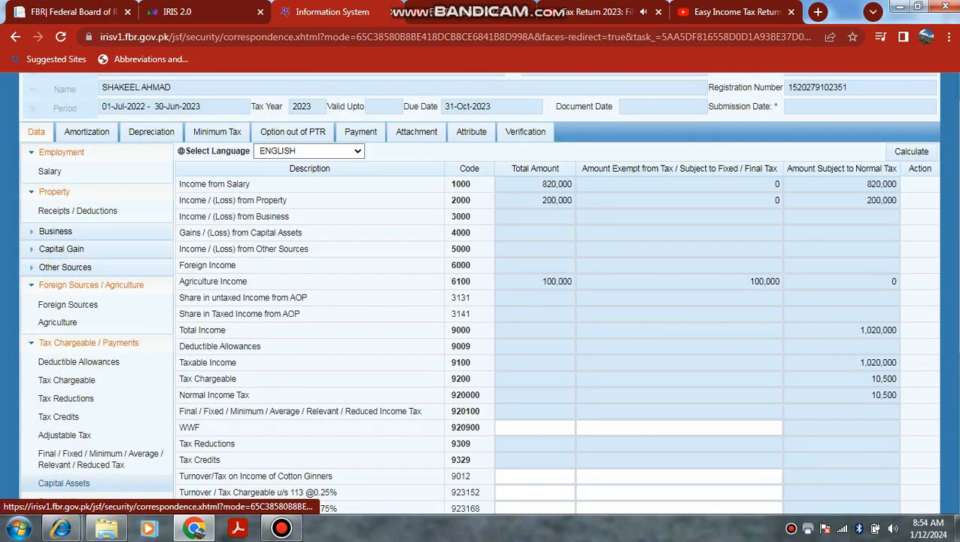
pyautogui.click(911, 151)
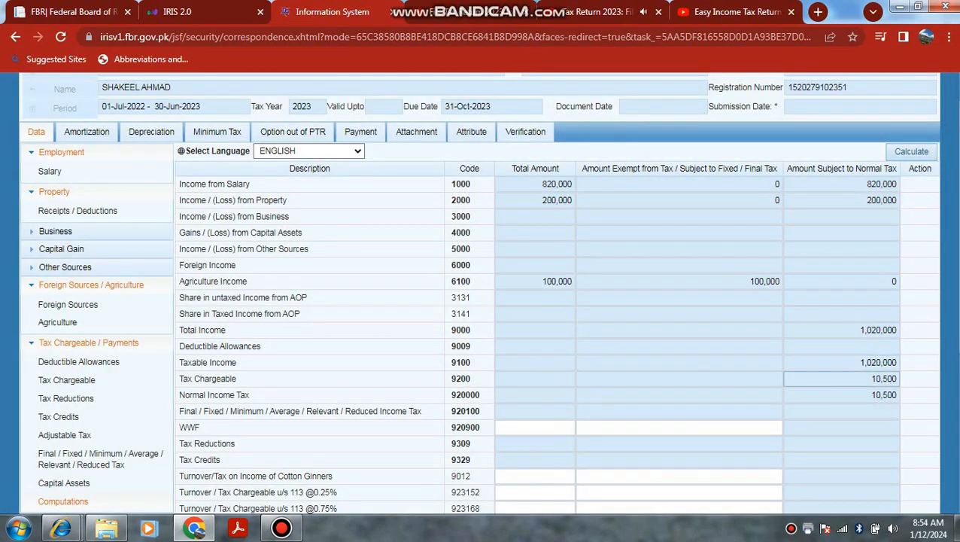
pyautogui.scroll(-4, 841, 379)
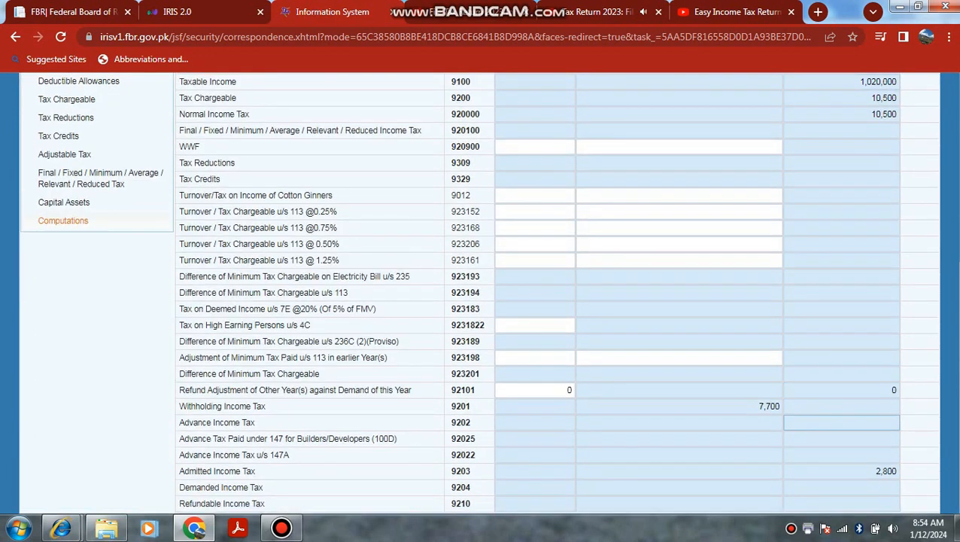
pyautogui.doubleClick(885, 471)
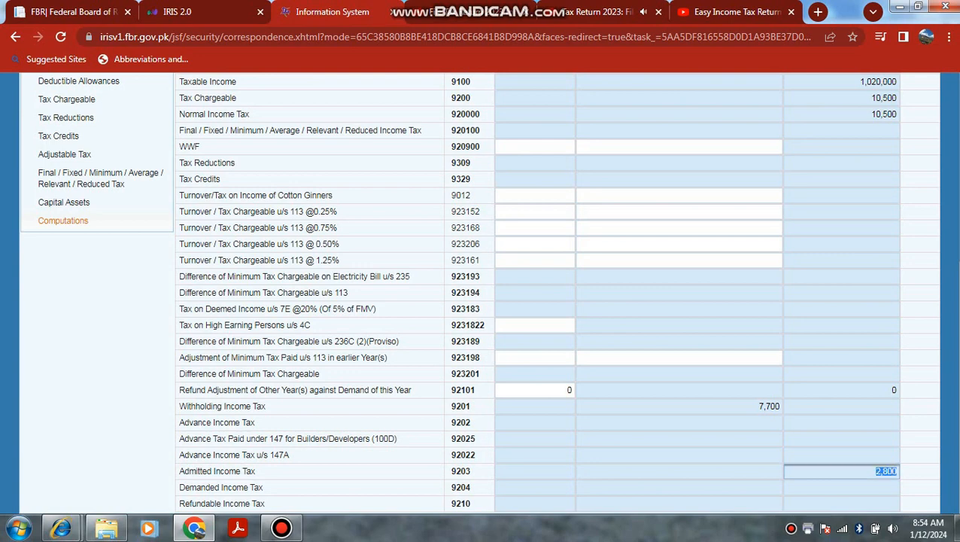
pyautogui.scroll(2, 841, 401)
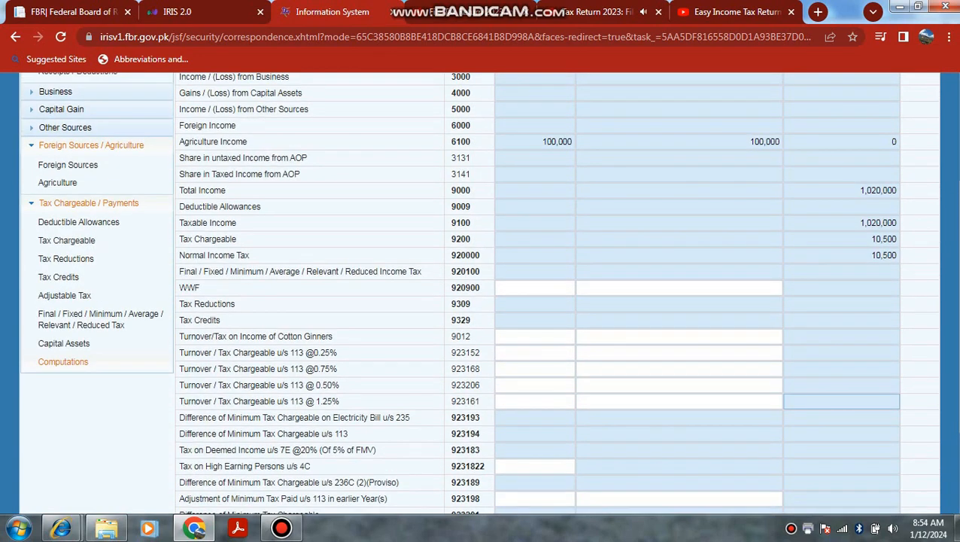
pyautogui.scroll(3, 841, 401)
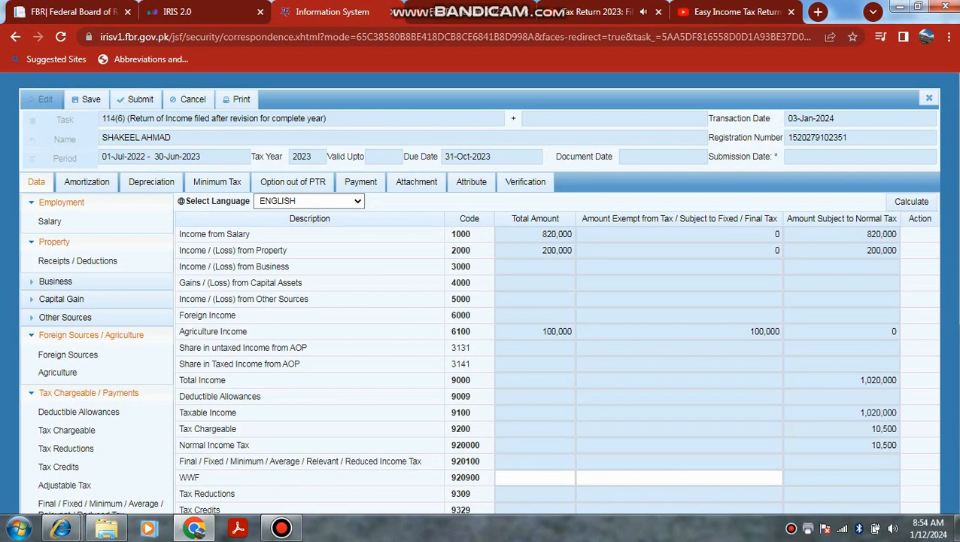